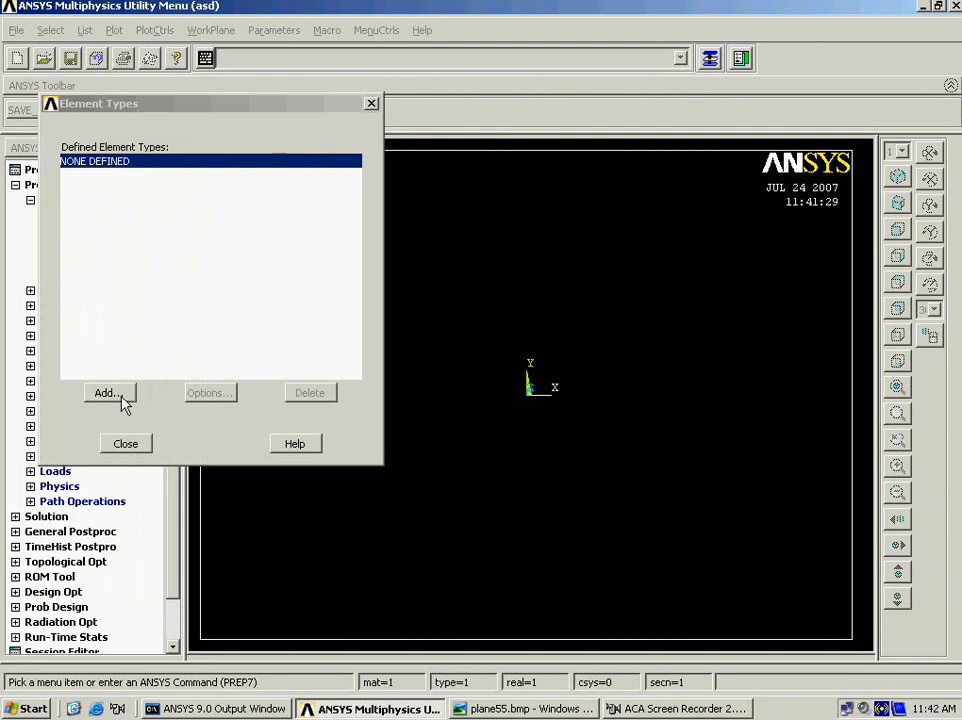
Add the thermal solid element Quad 4node 55 as element type reference number 1.
click(122, 394)
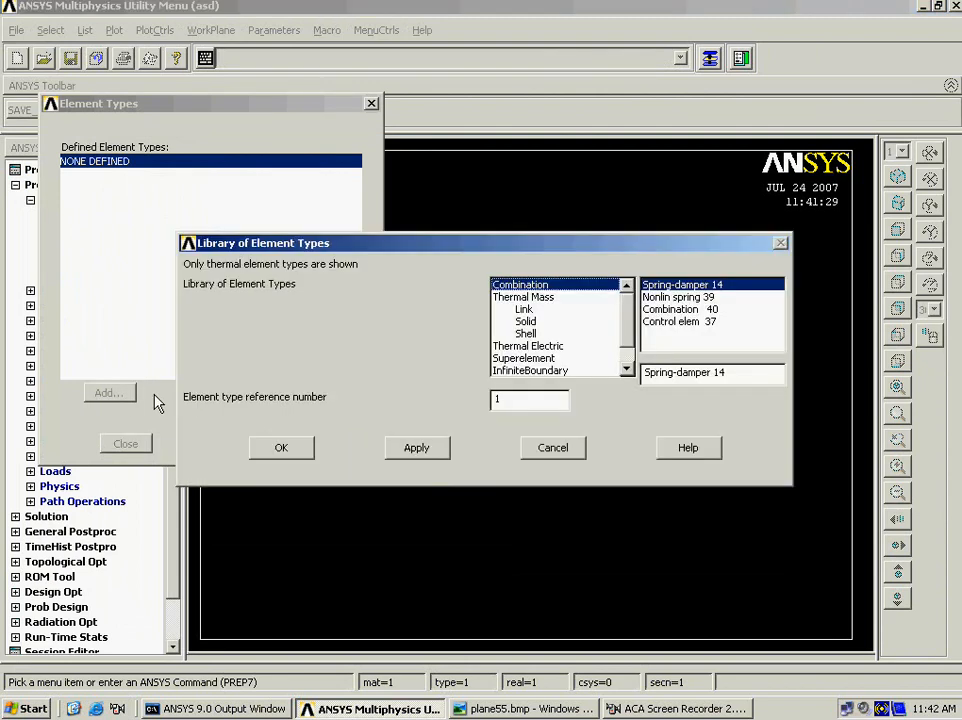
click(525, 322)
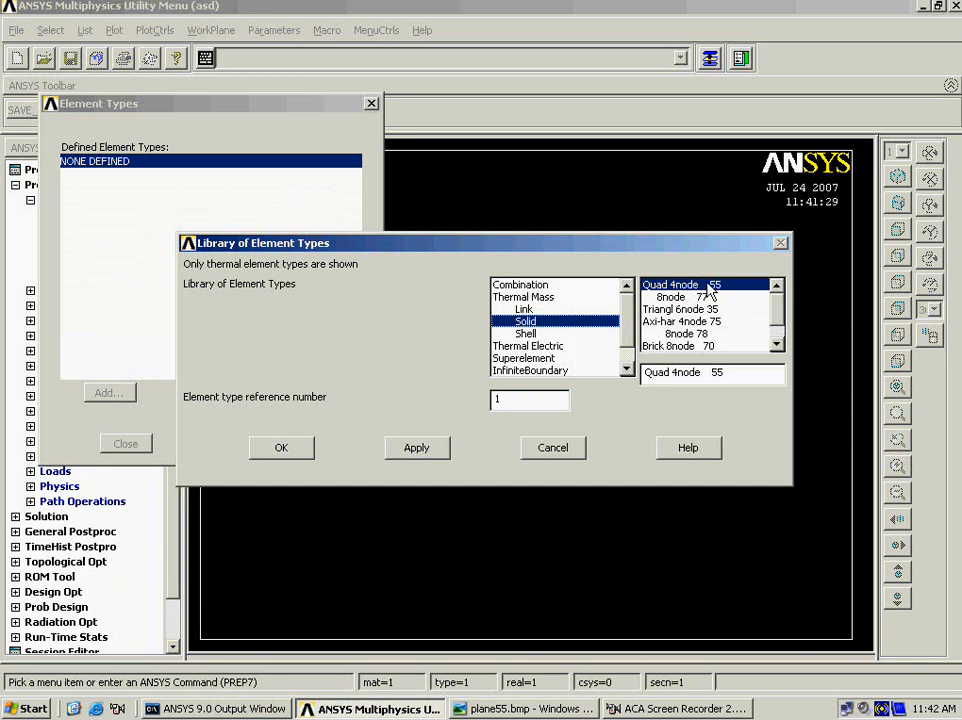
click(710, 286)
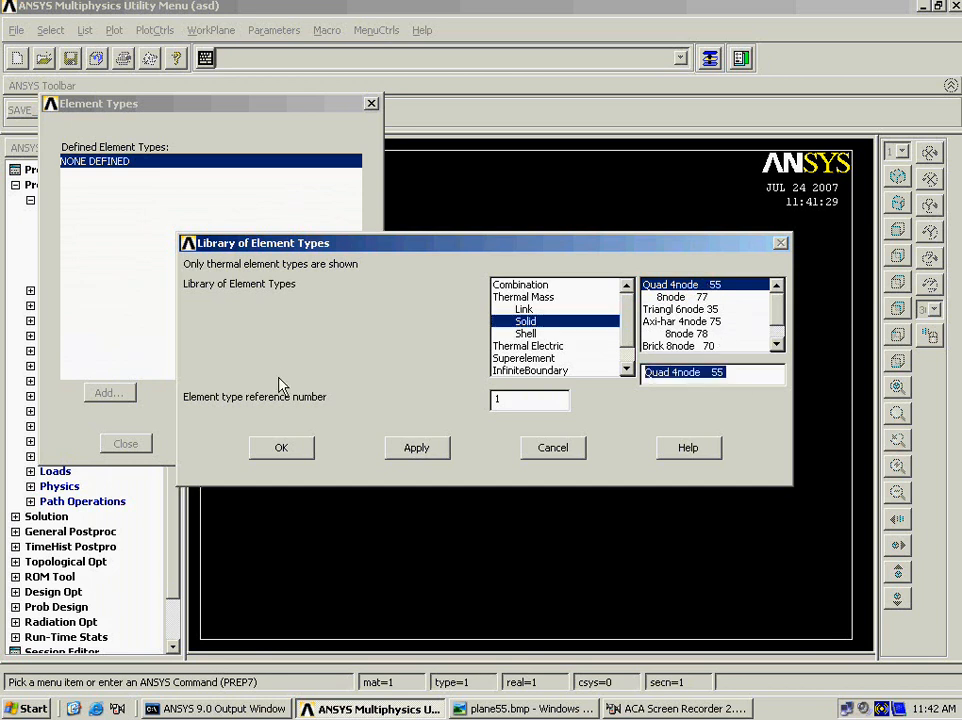
text(55)
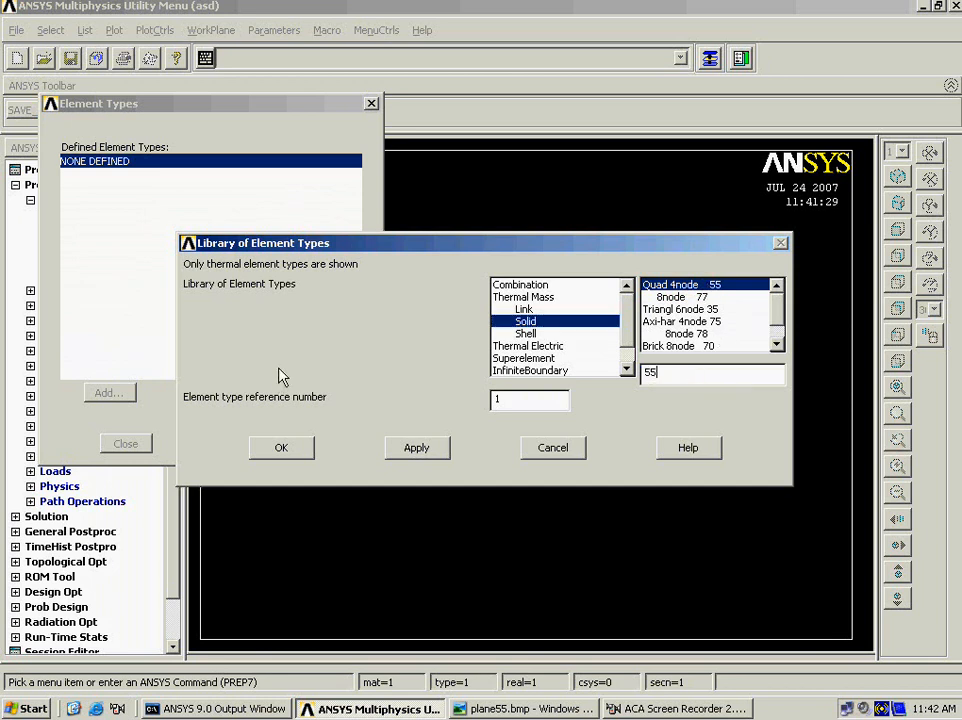
click(416, 448)
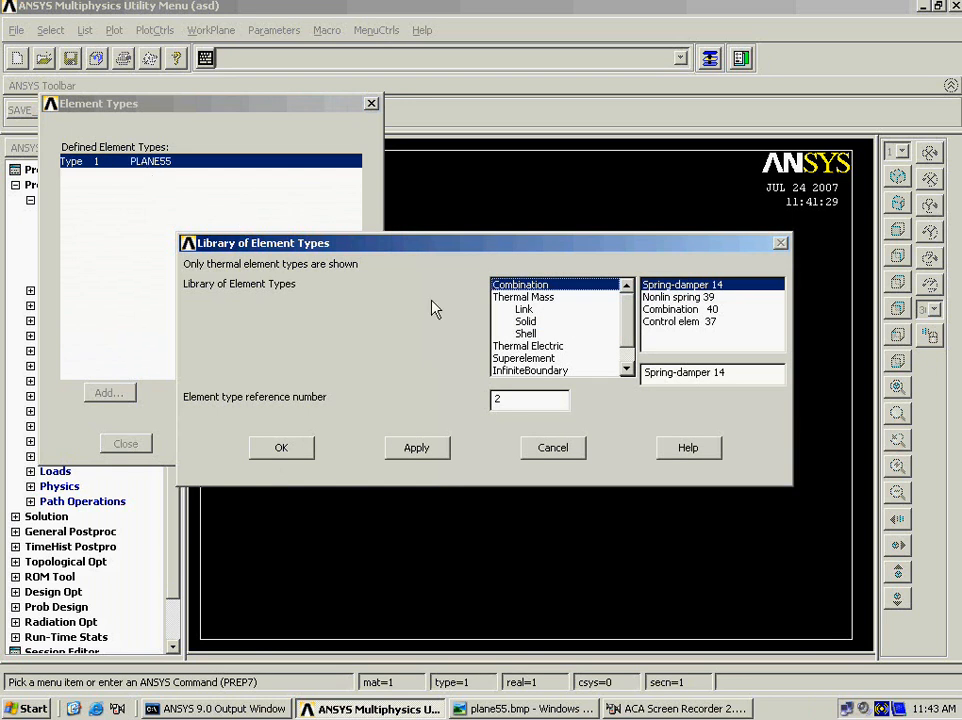
Add the thermal solid element 8node 77 as element type reference number 2.
click(525, 320)
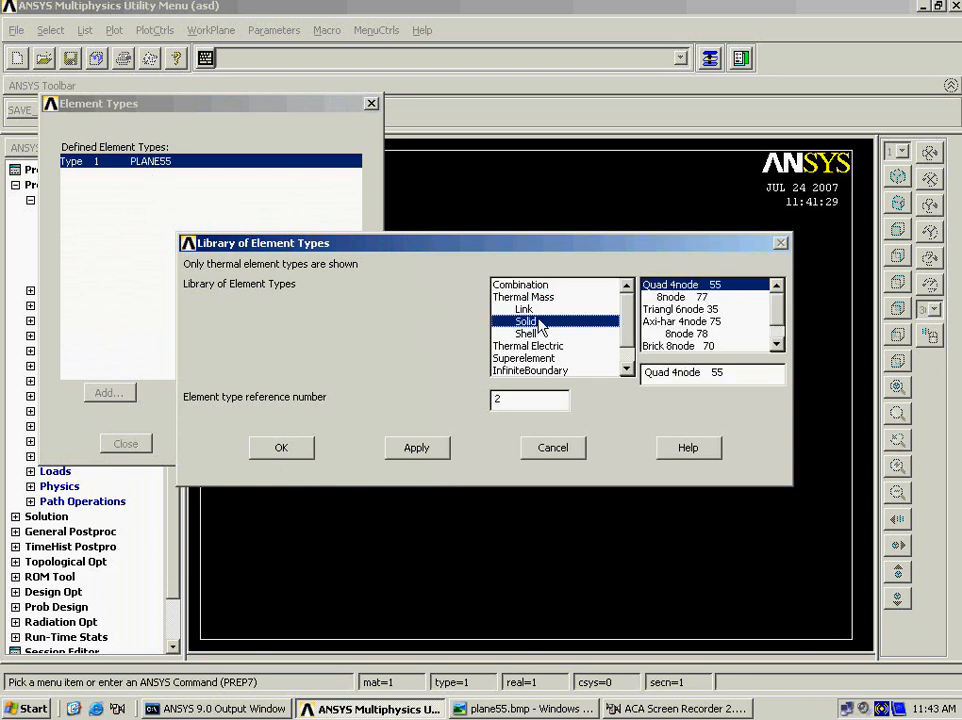
click(668, 298)
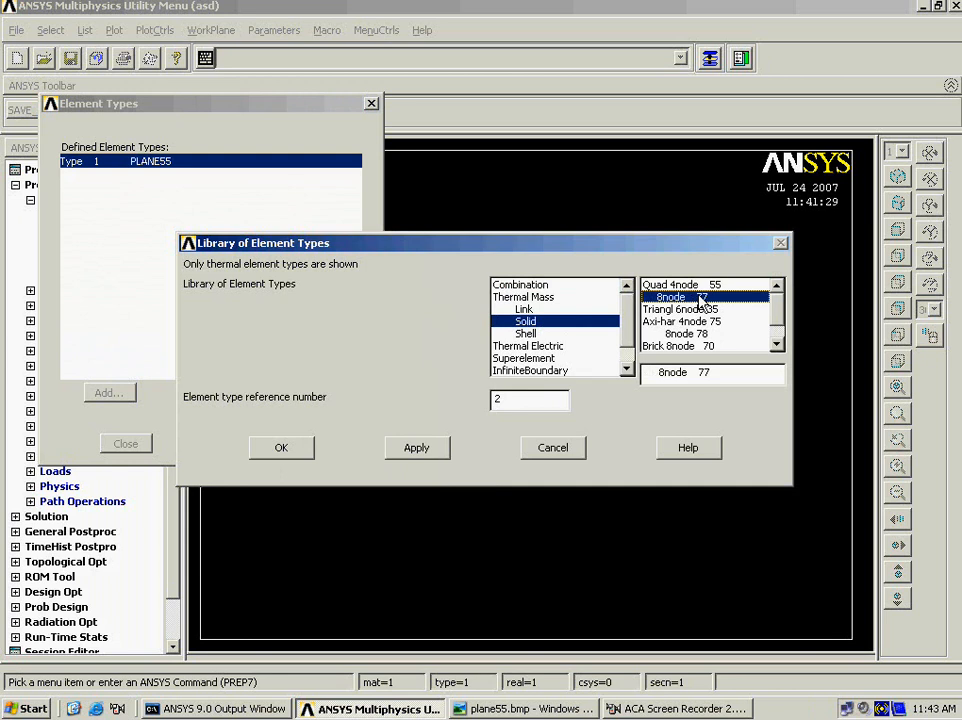
drag(717, 372, 460, 399)
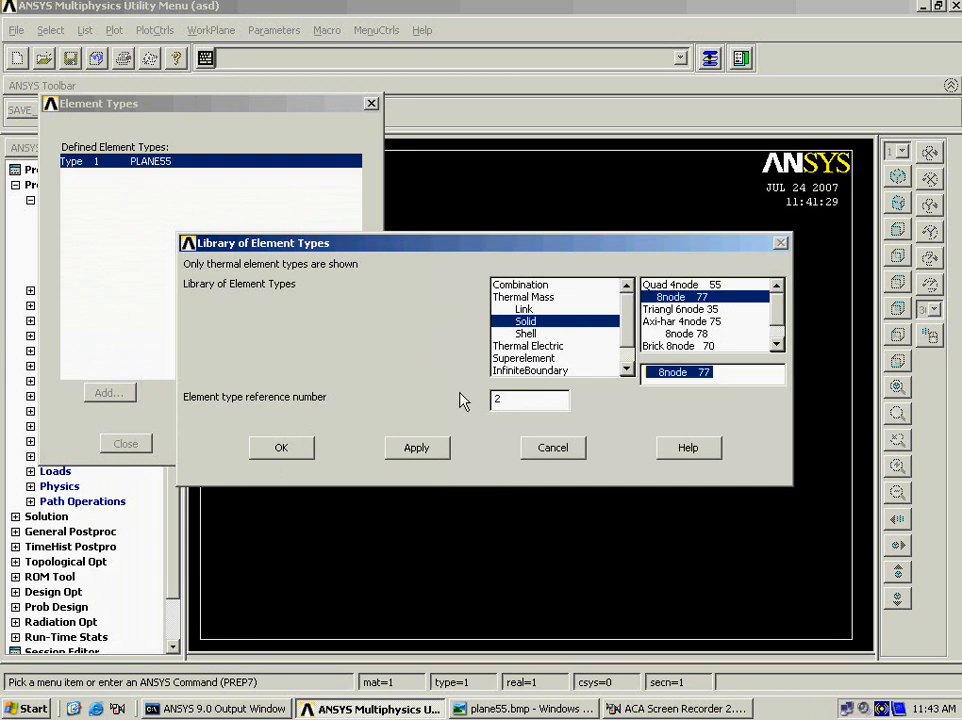
text(77)
key(Return)
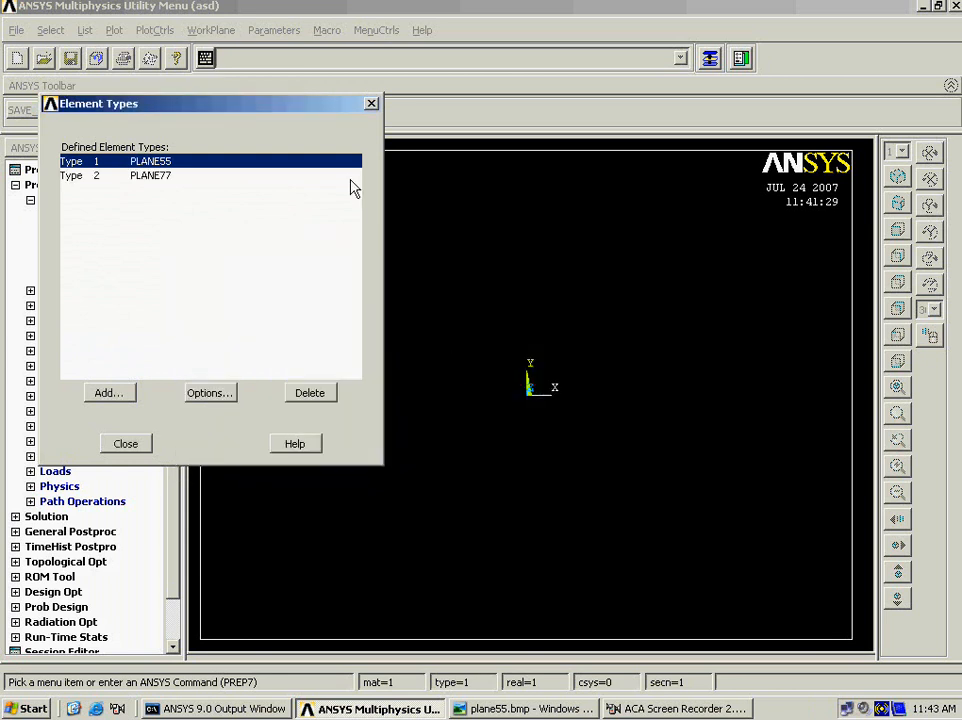
Delete the PLANE55 and PLANE77 element types and finish editing the element type list.
click(163, 179)
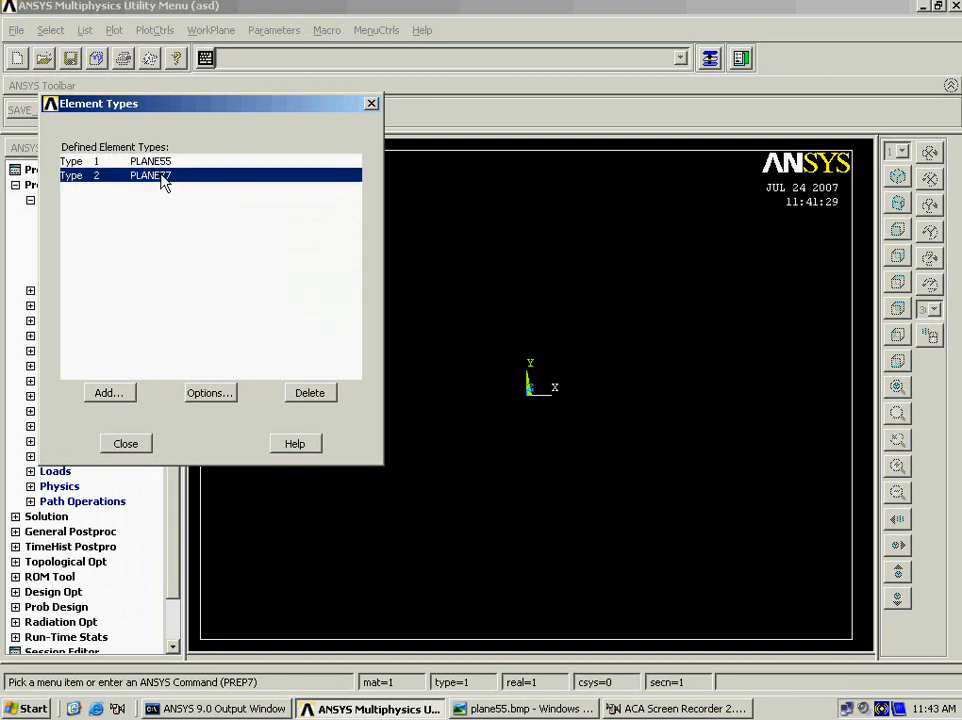
click(161, 166)
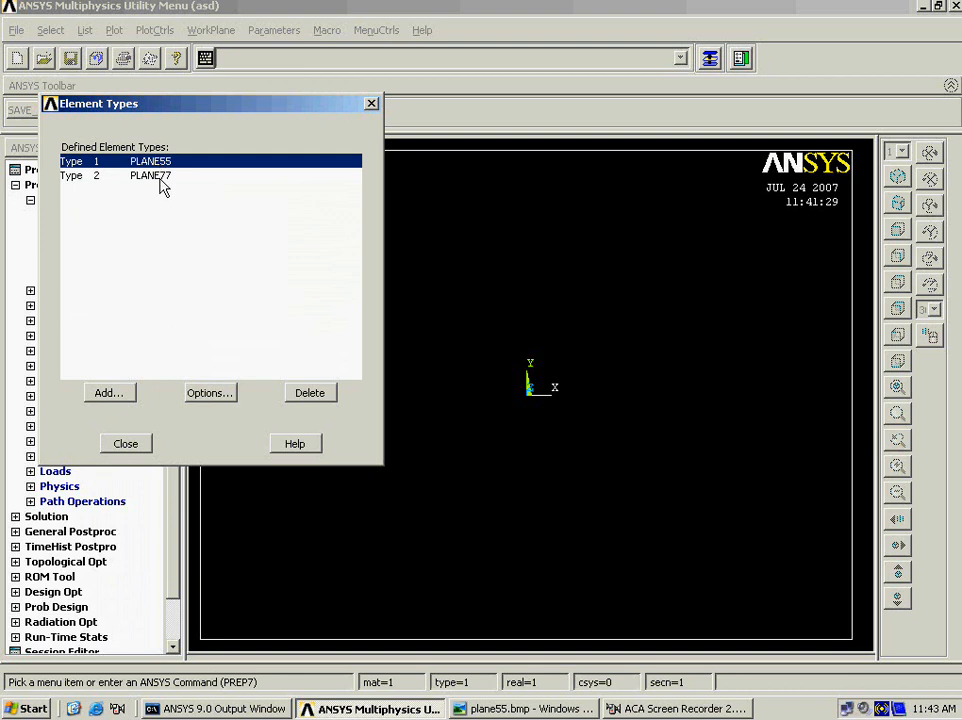
click(162, 178)
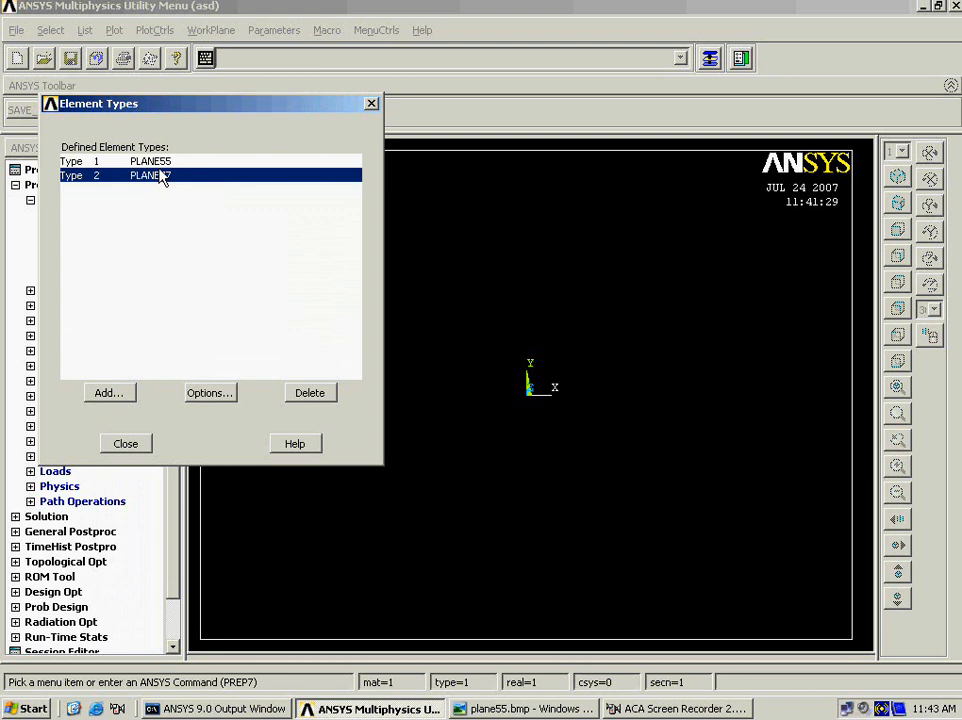
click(166, 164)
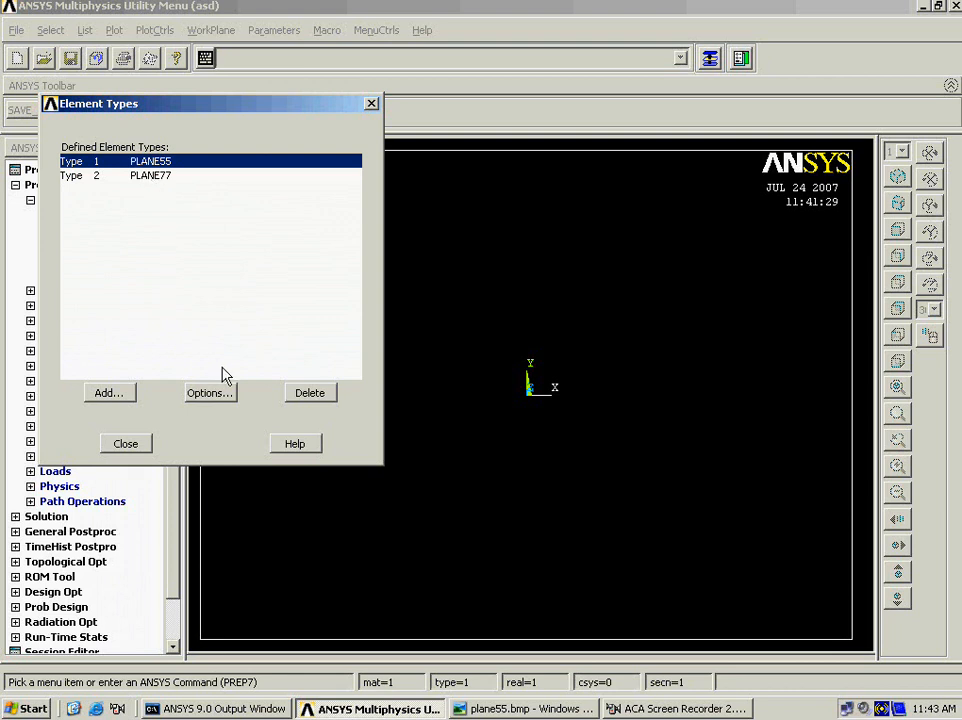
click(310, 393)
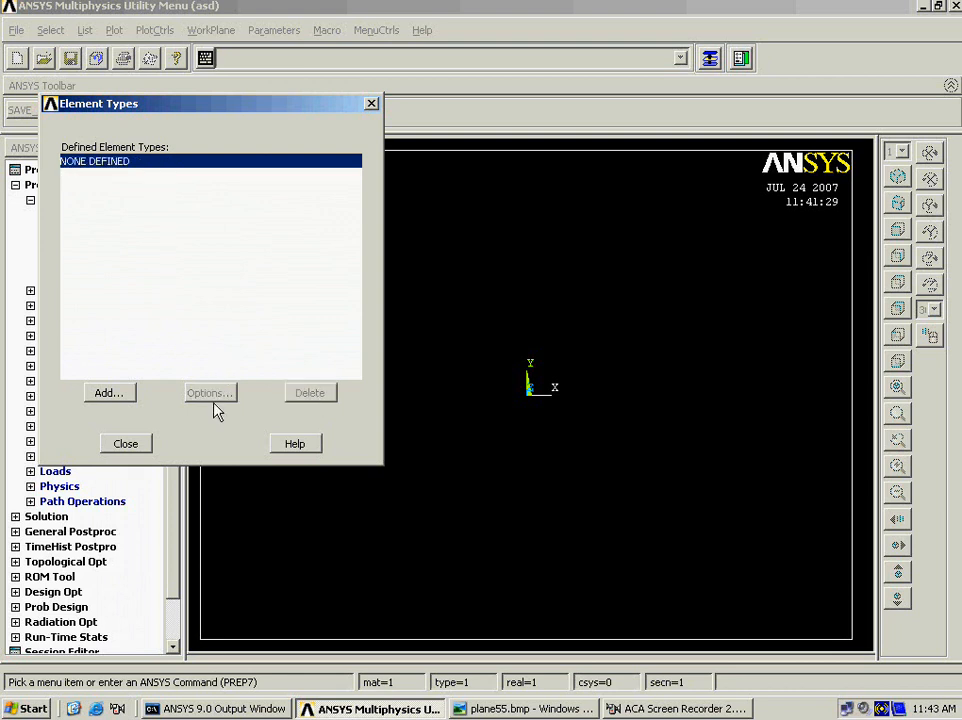
click(122, 446)
Clear the database to start a new analysis and replot the empty graphics window.
click(17, 58)
click(381, 331)
click(500, 468)
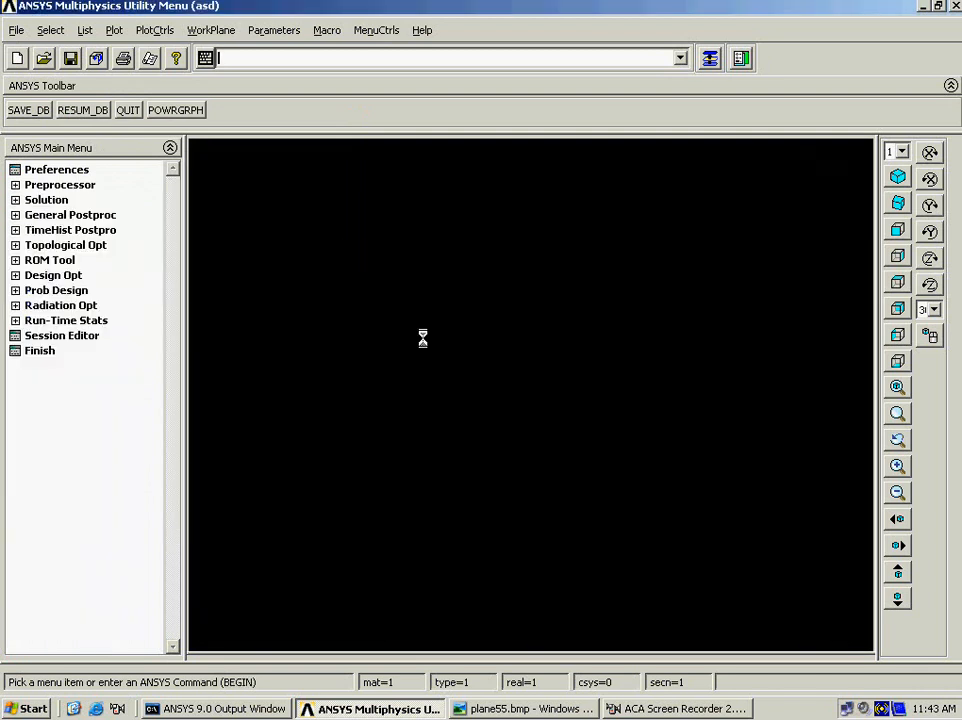
right_click(432, 346)
click(445, 344)
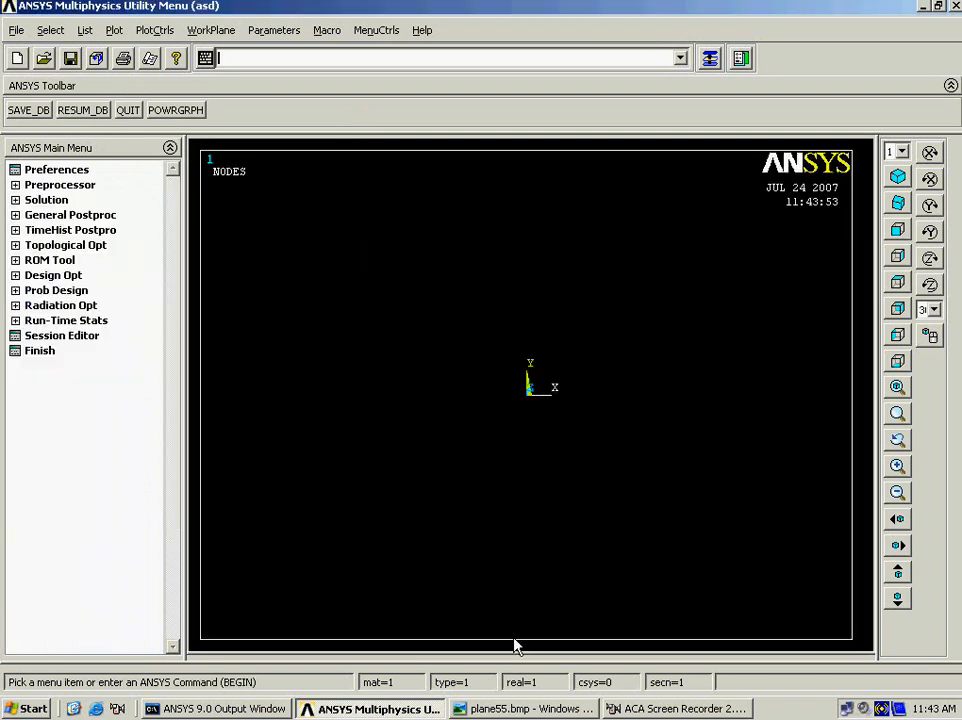
Review the conduction problem figure in plane55.bmp and set the GUI filtering preferences to the Thermal discipline.
click(562, 706)
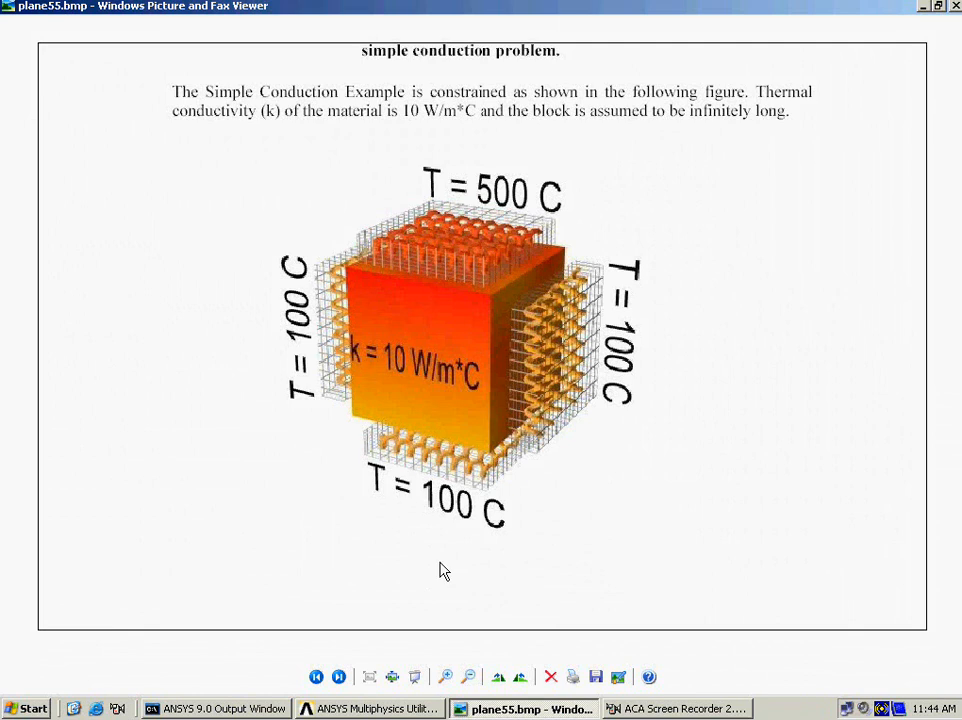
click(540, 709)
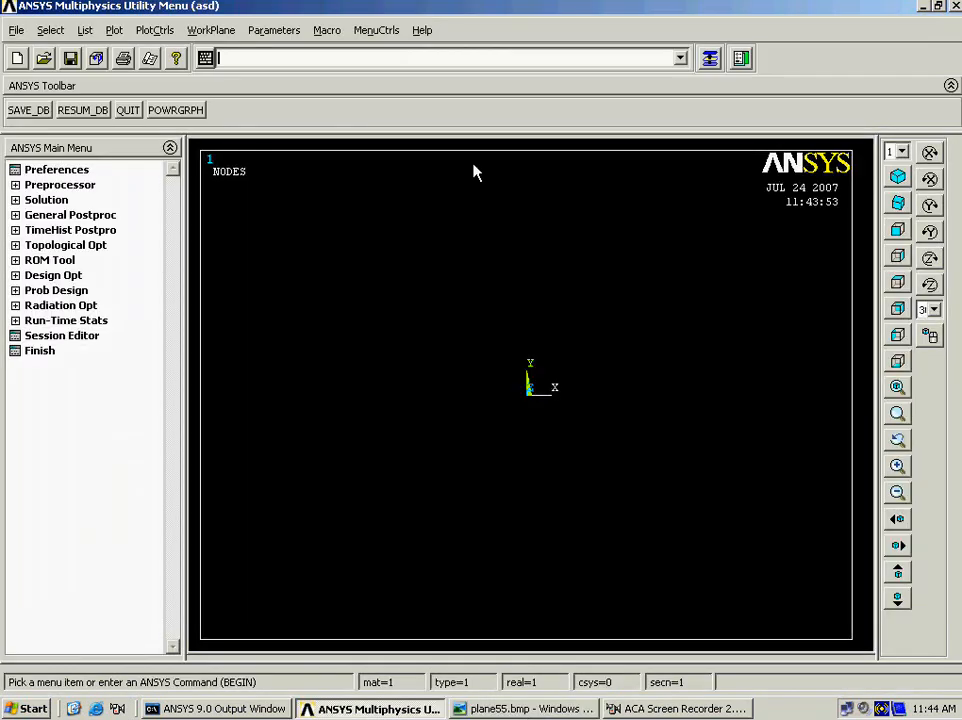
click(79, 173)
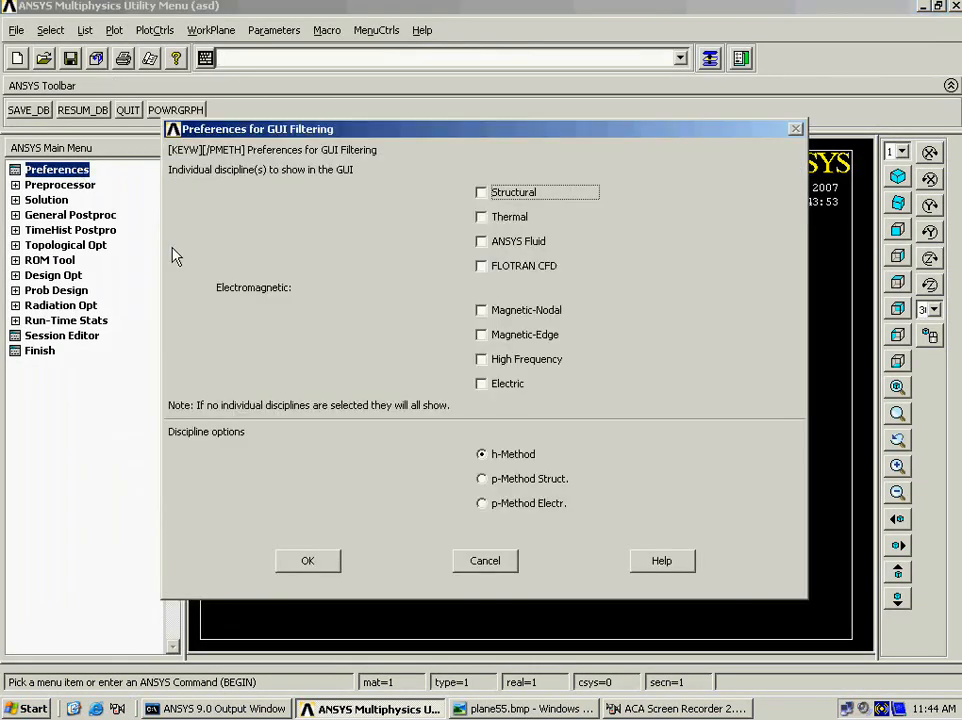
click(505, 222)
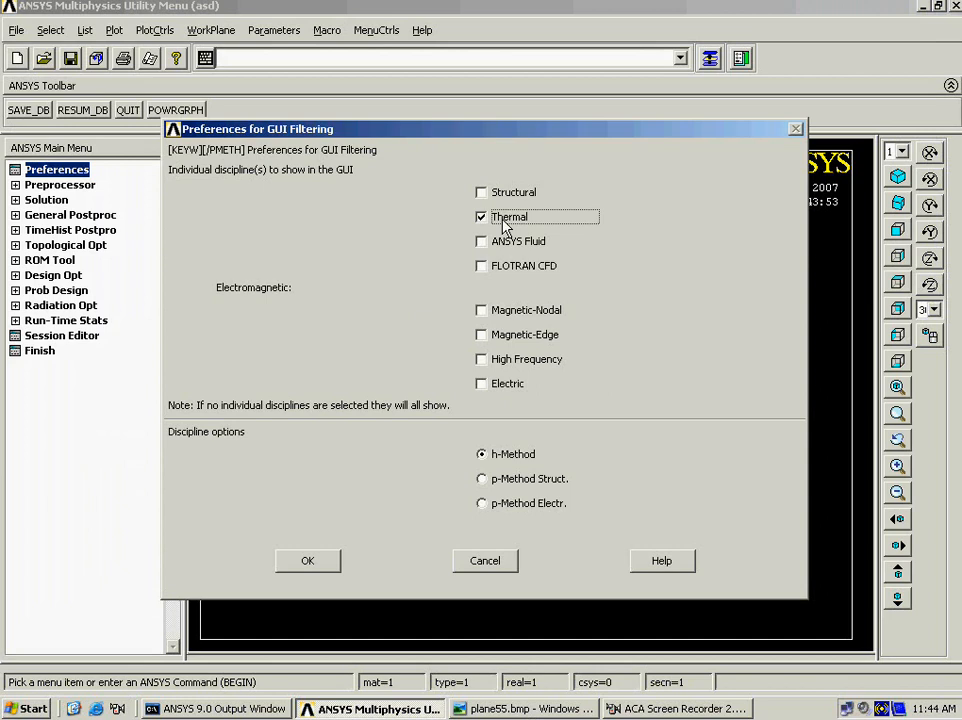
key(Return)
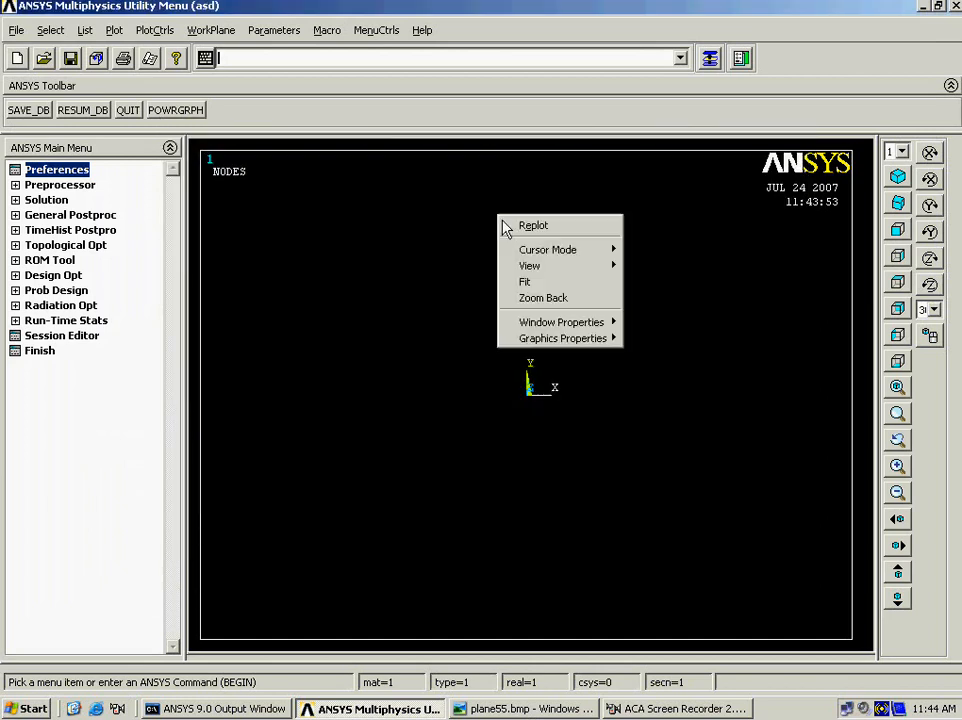
Define the thermal solid Quad 4node 55 as element type 1 in the preprocessor.
click(77, 189)
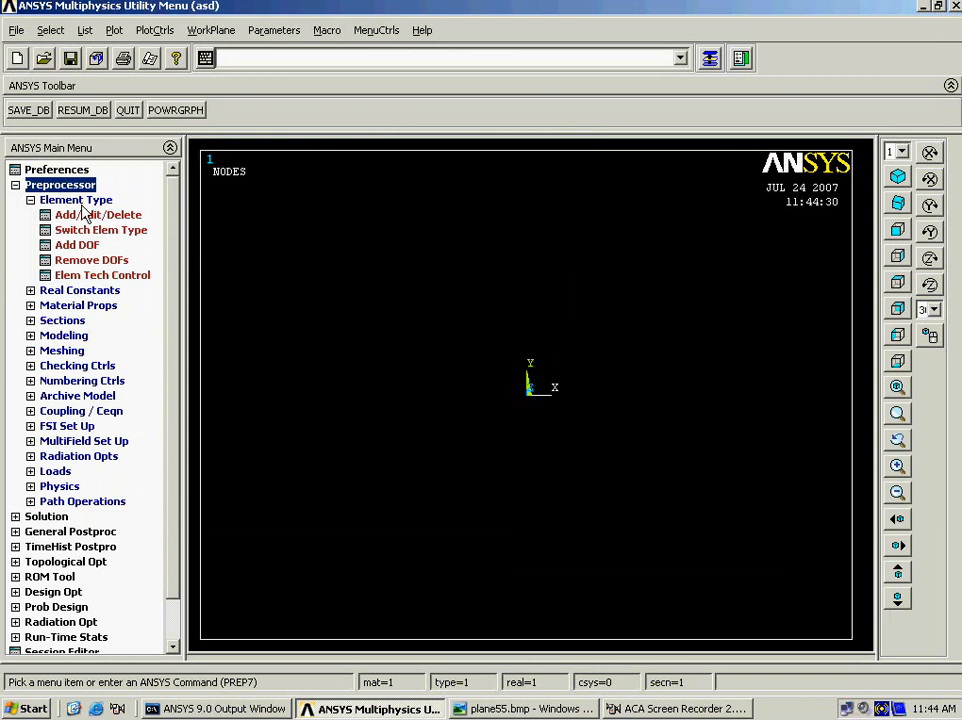
click(96, 215)
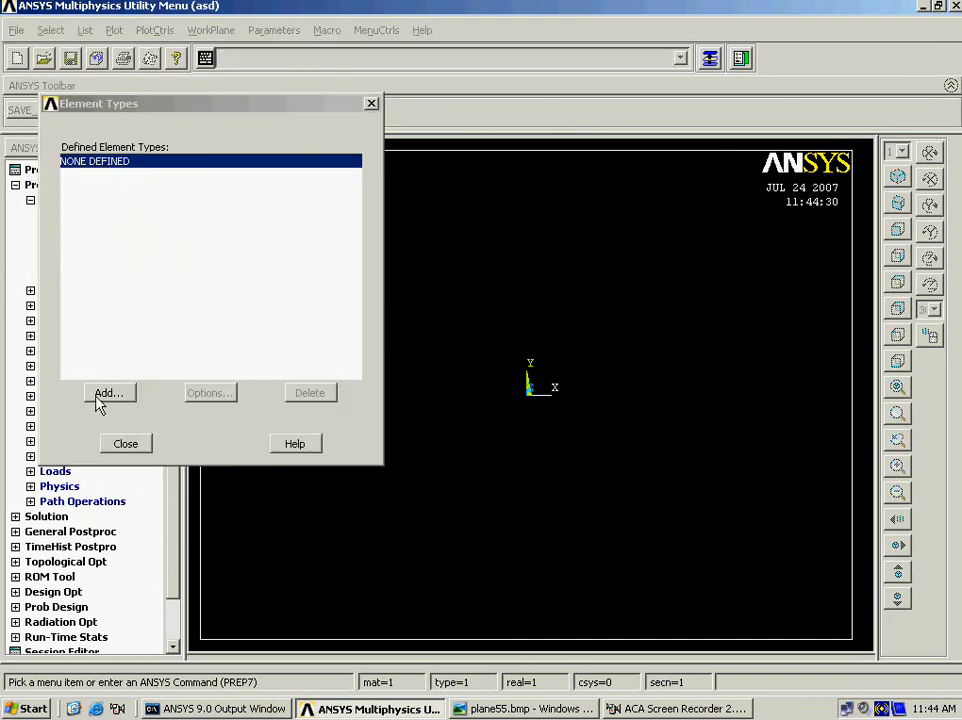
click(101, 395)
click(525, 321)
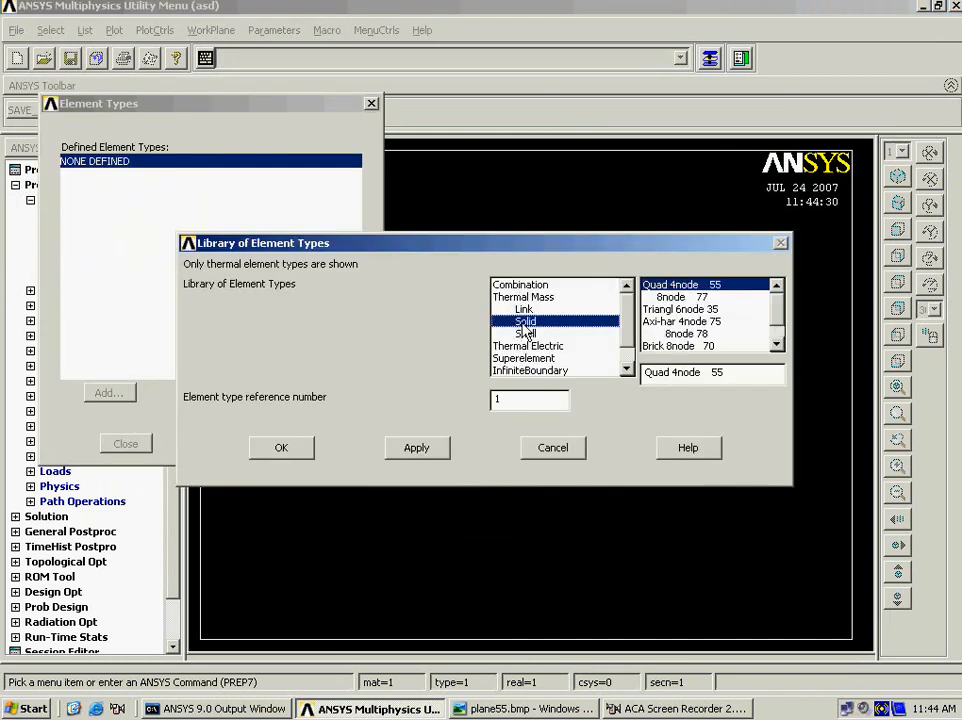
click(681, 286)
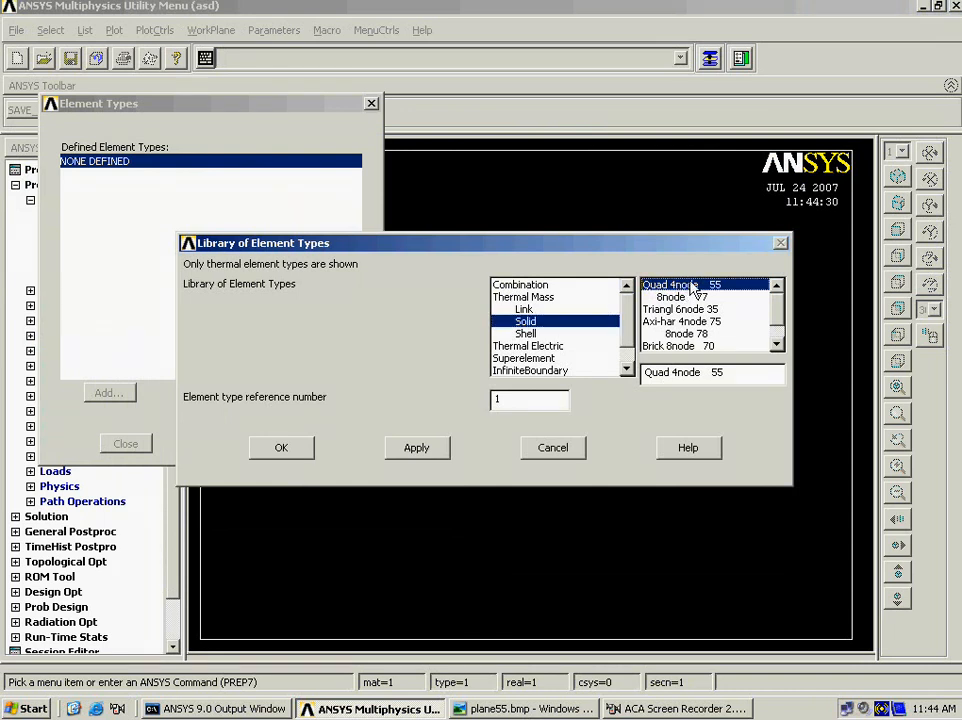
click(283, 447)
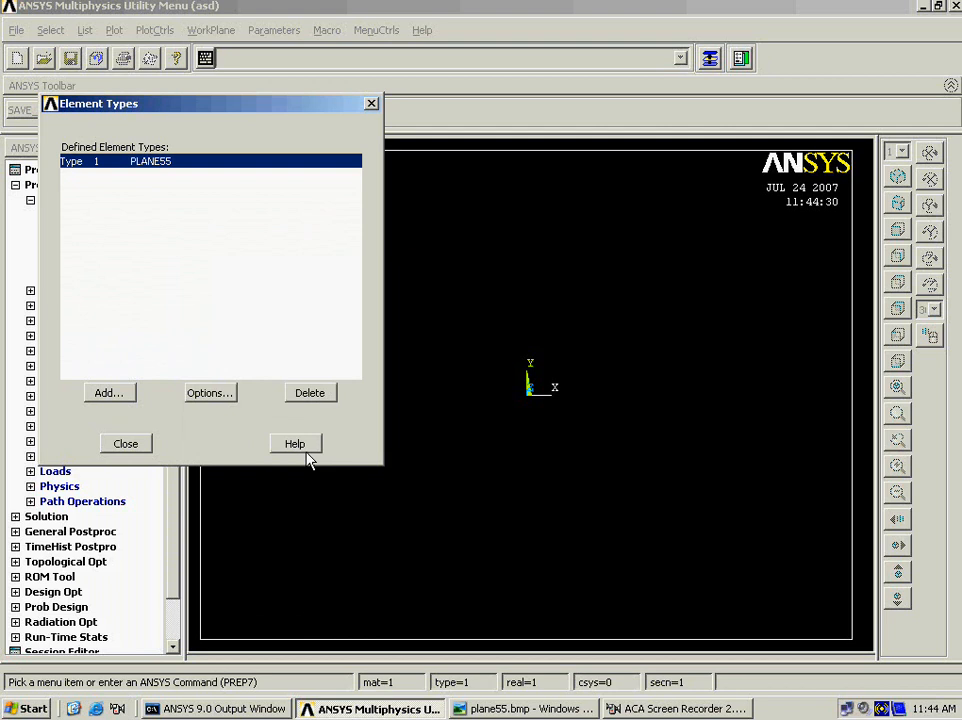
Set the PLANE55 element behavior K3 to Plane and finish the element type definition.
click(199, 395)
click(634, 318)
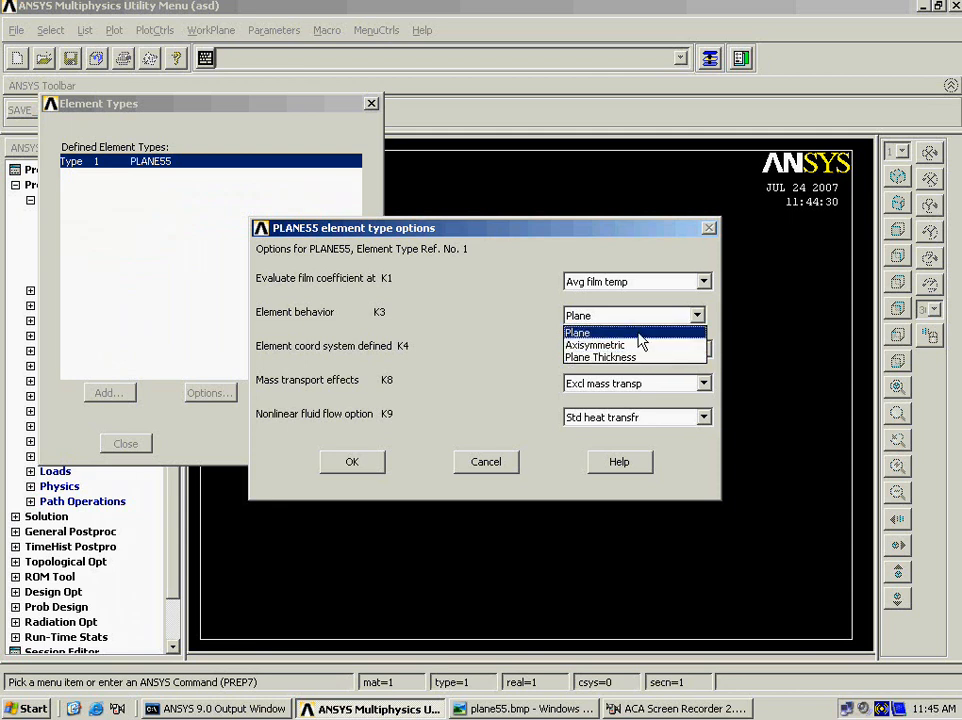
click(640, 336)
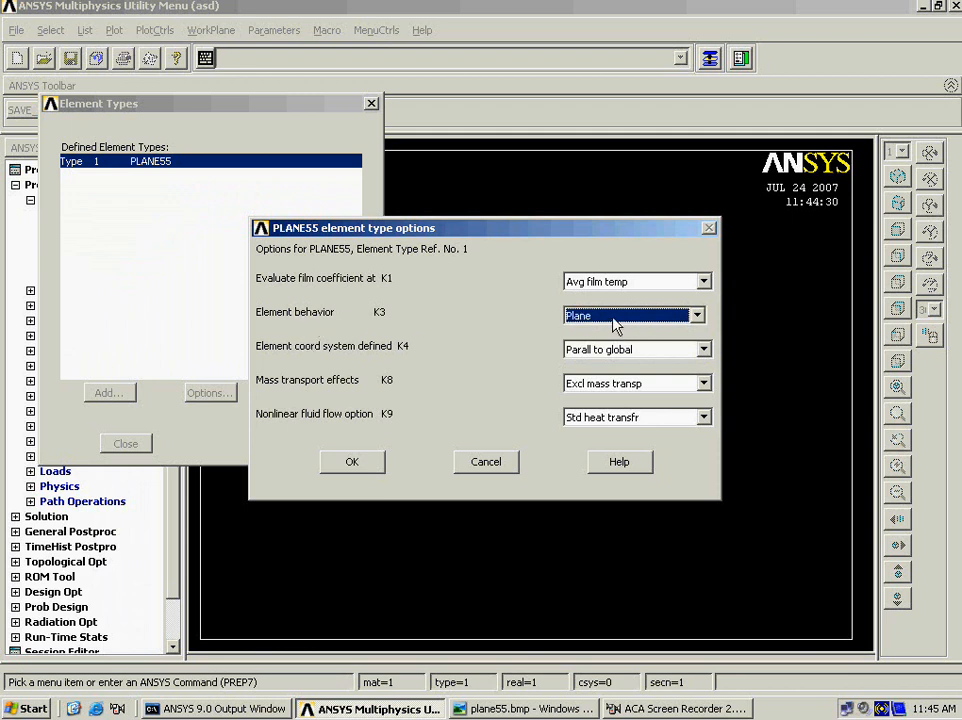
key(Return)
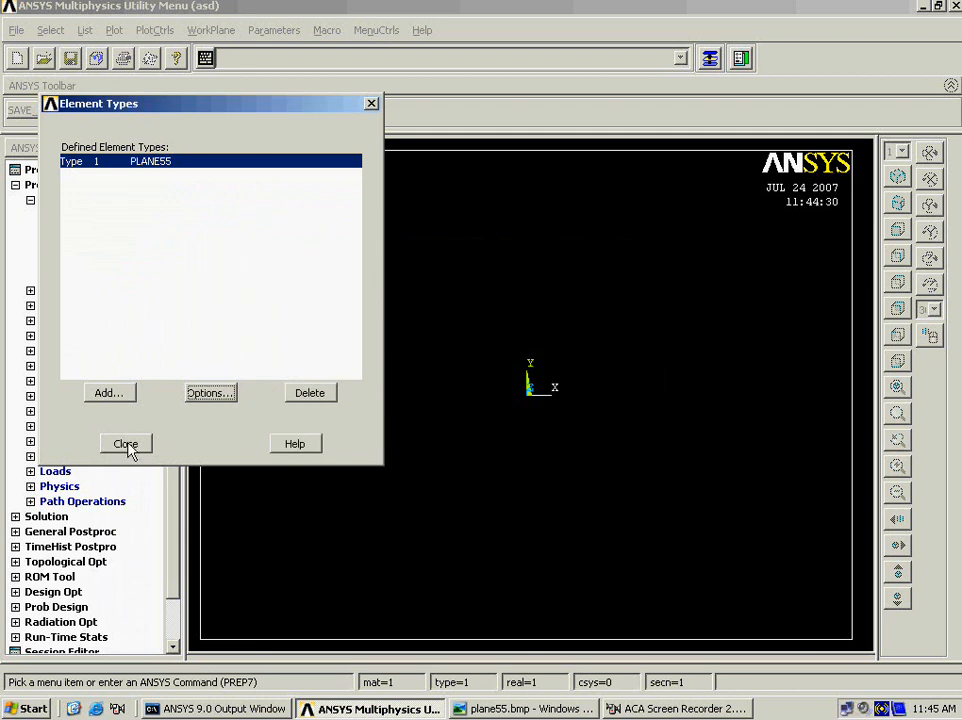
click(125, 443)
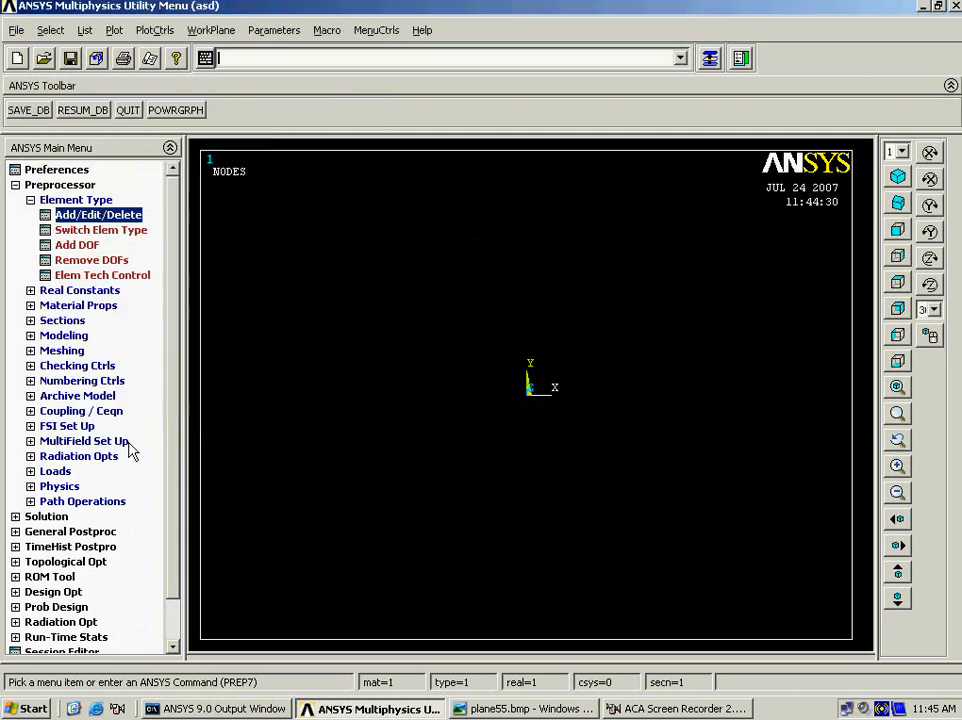
Set the temperature units for the material properties to Celsius, matching the plane55.bmp problem figure, and replot the graphics window.
click(40, 290)
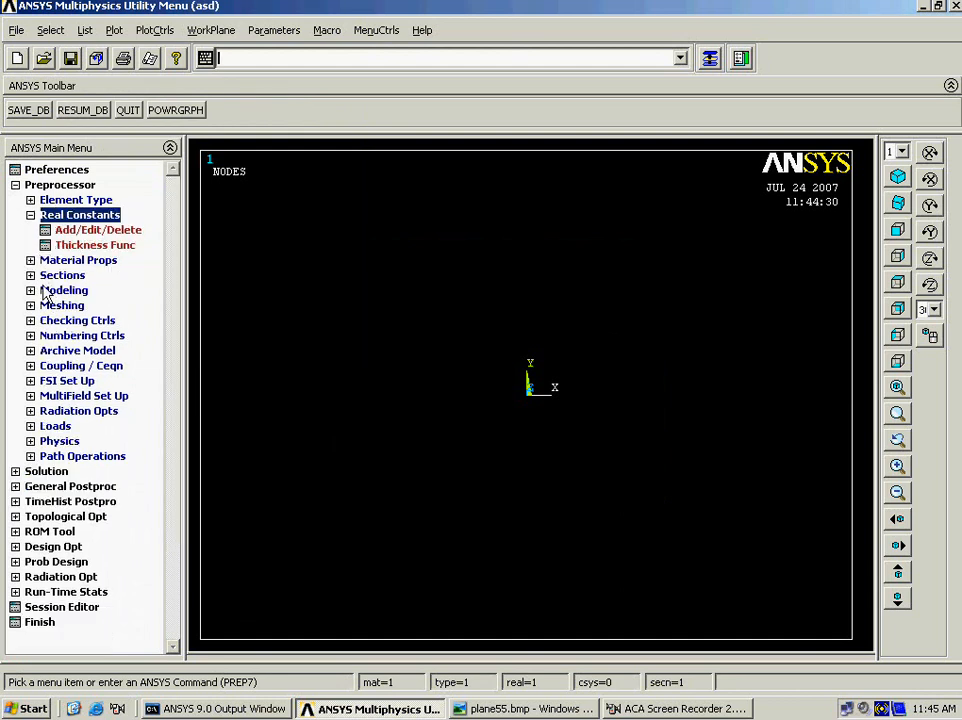
click(45, 261)
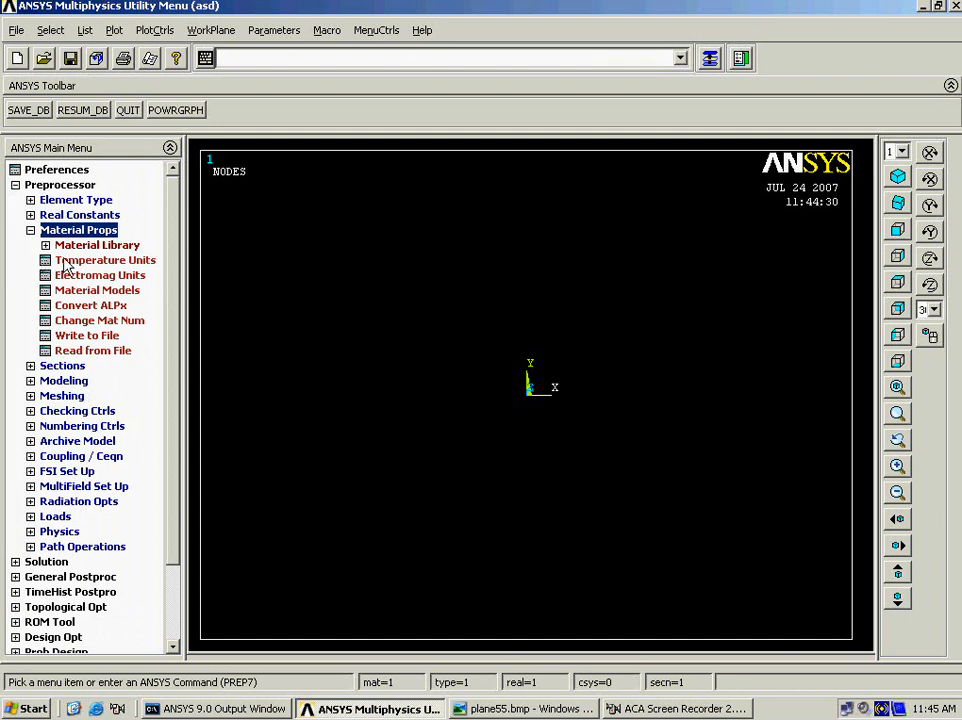
click(64, 262)
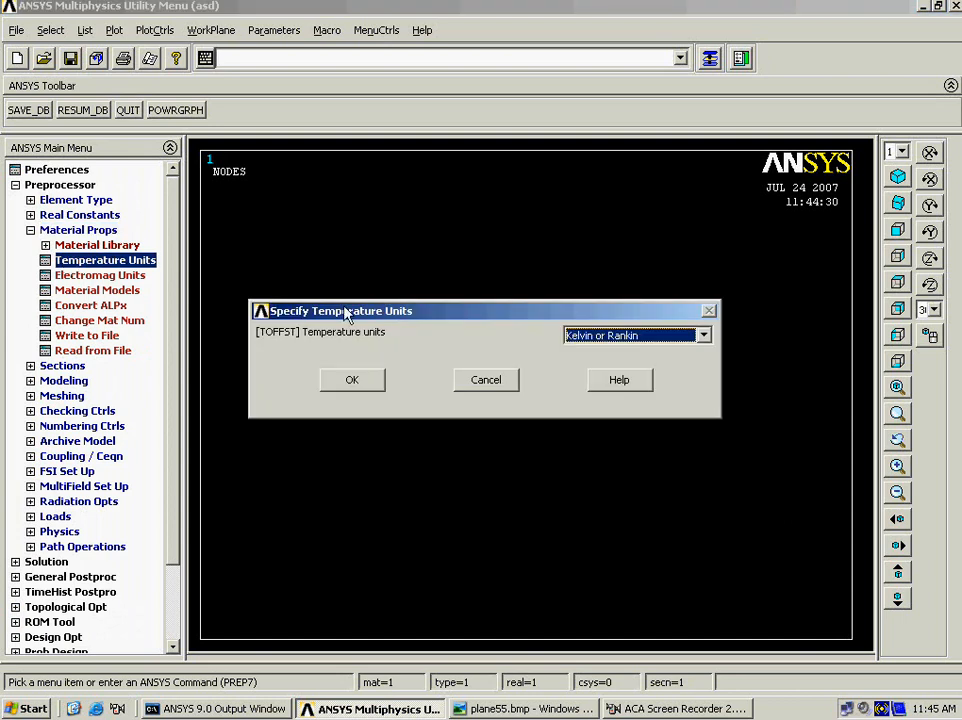
click(565, 708)
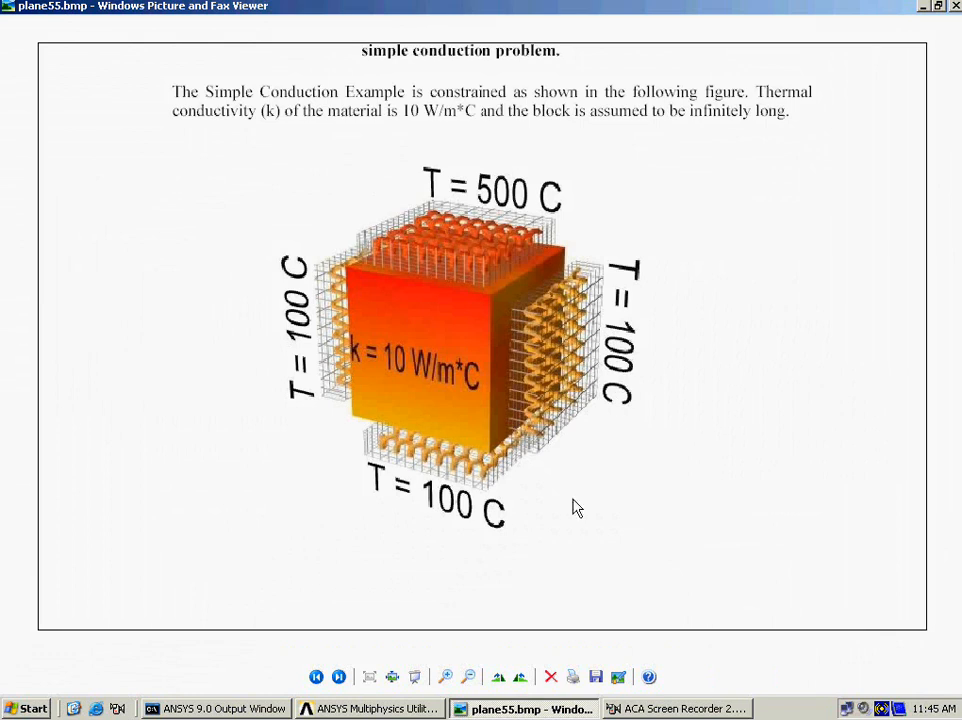
click(465, 708)
click(570, 338)
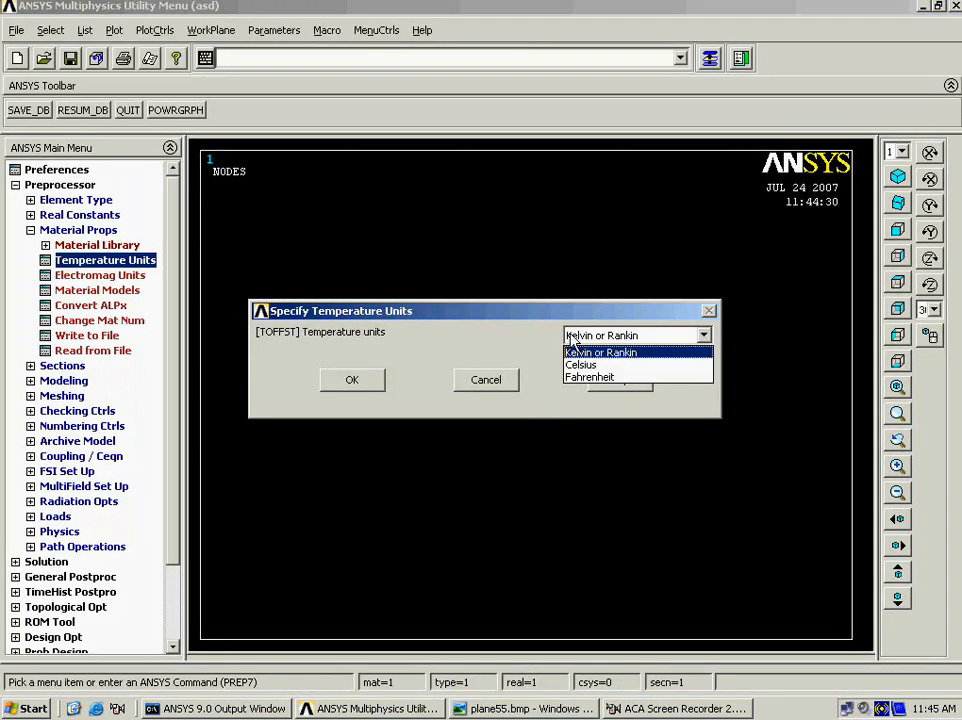
click(590, 366)
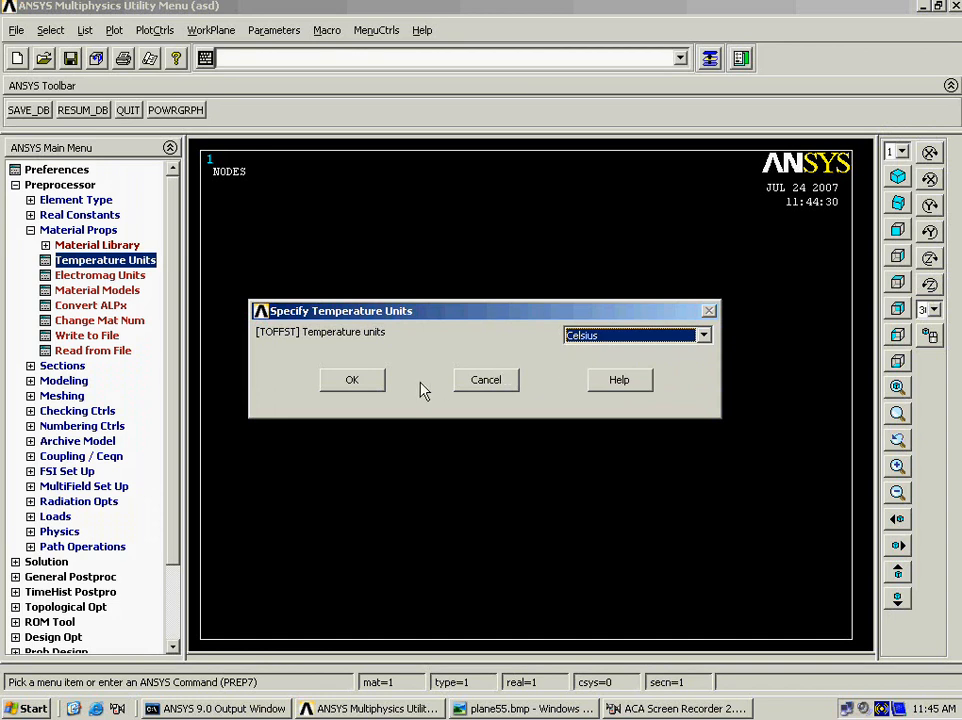
click(368, 381)
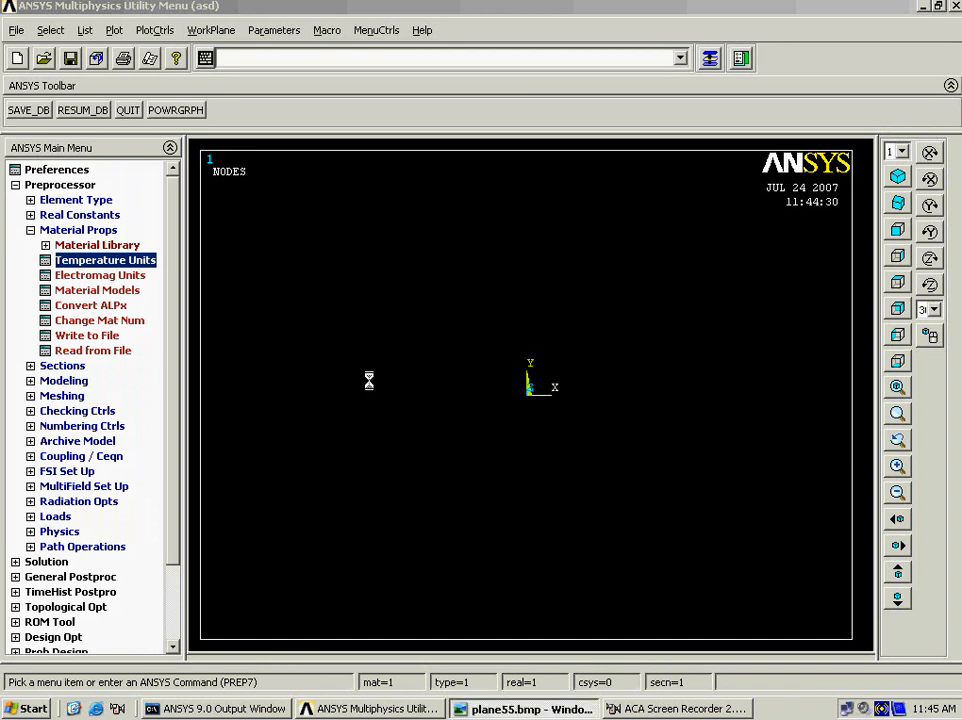
right_click(376, 388)
click(398, 386)
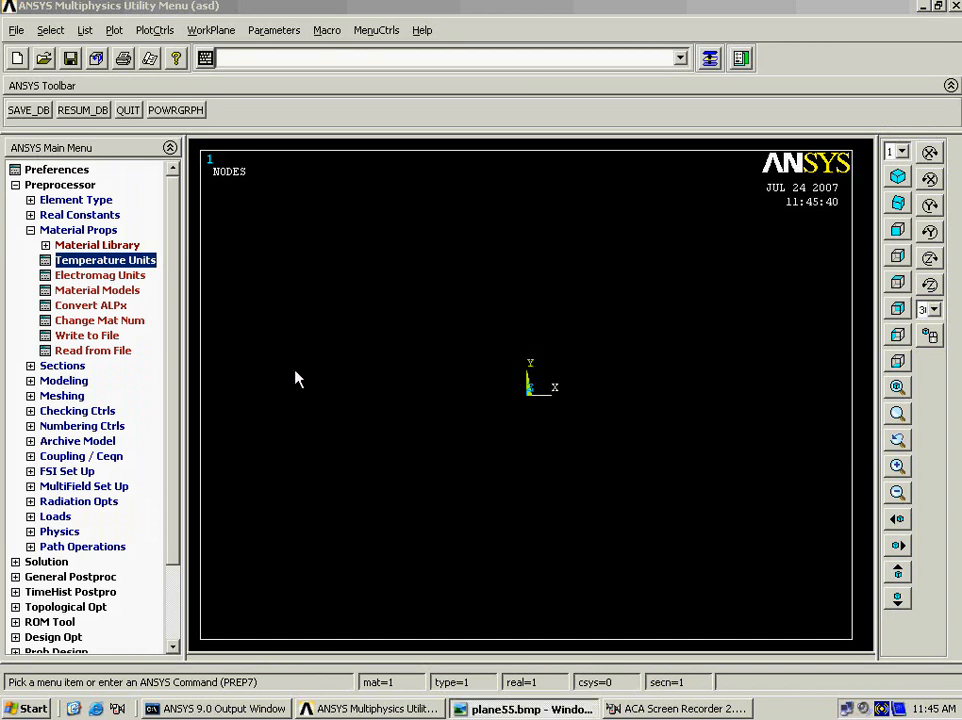
Define isotropic thermal conductivity KXX of 10 for material model 1, as given in plane55.bmp, and finish the material definition.
click(84, 289)
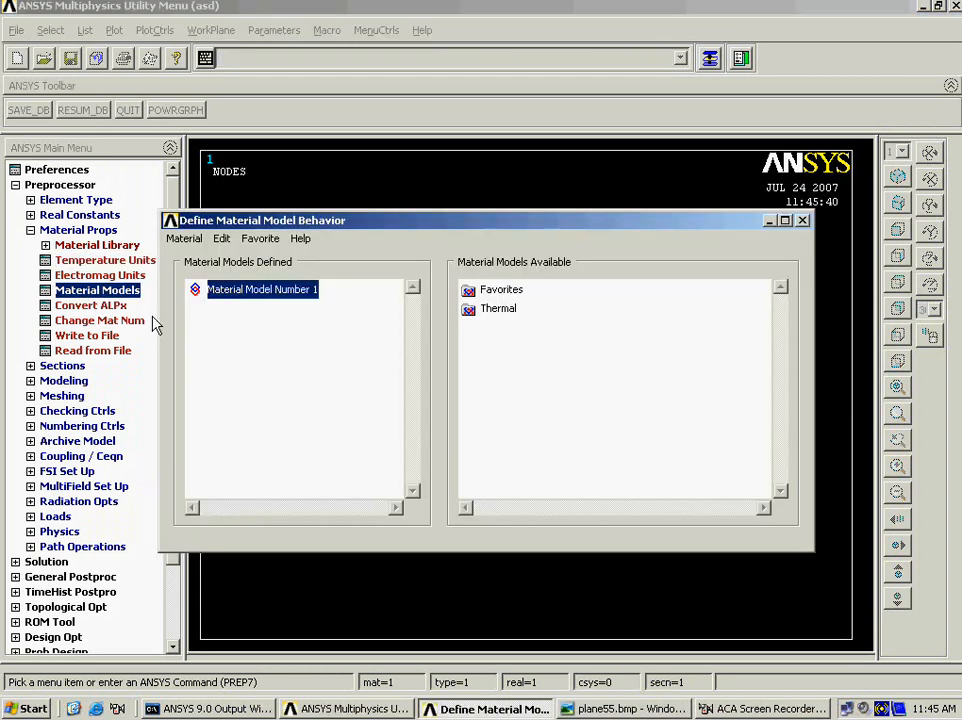
double_click(502, 311)
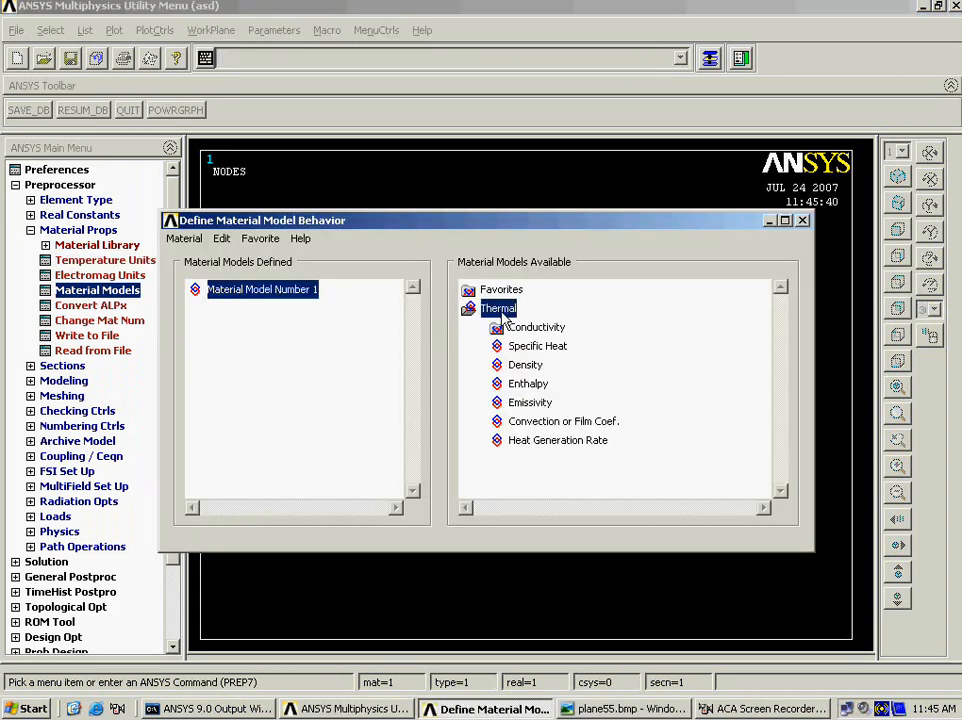
double_click(512, 330)
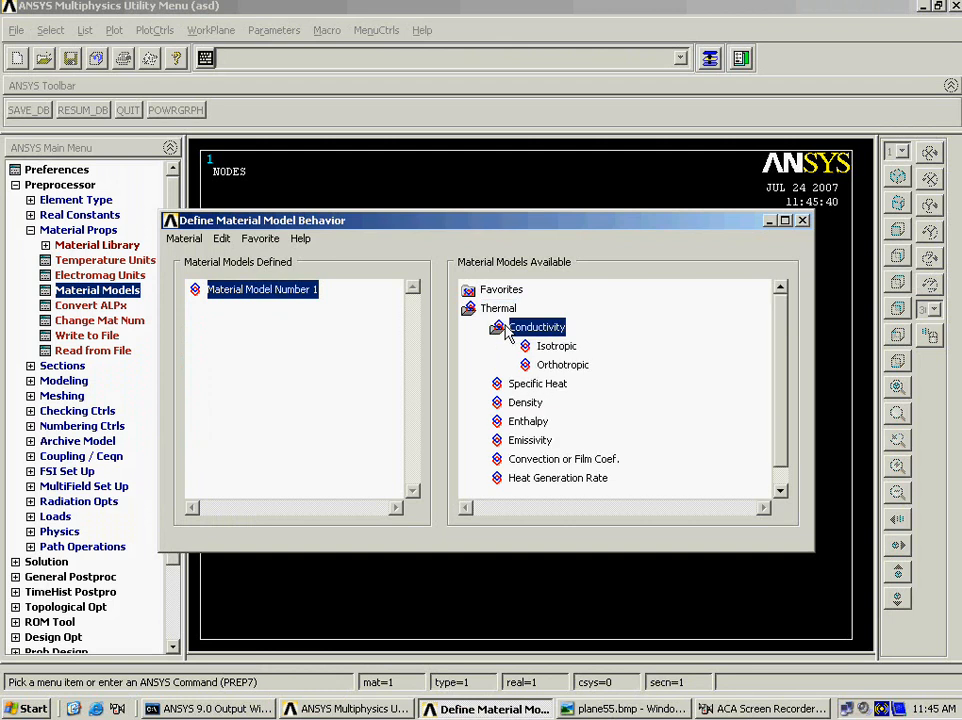
double_click(545, 348)
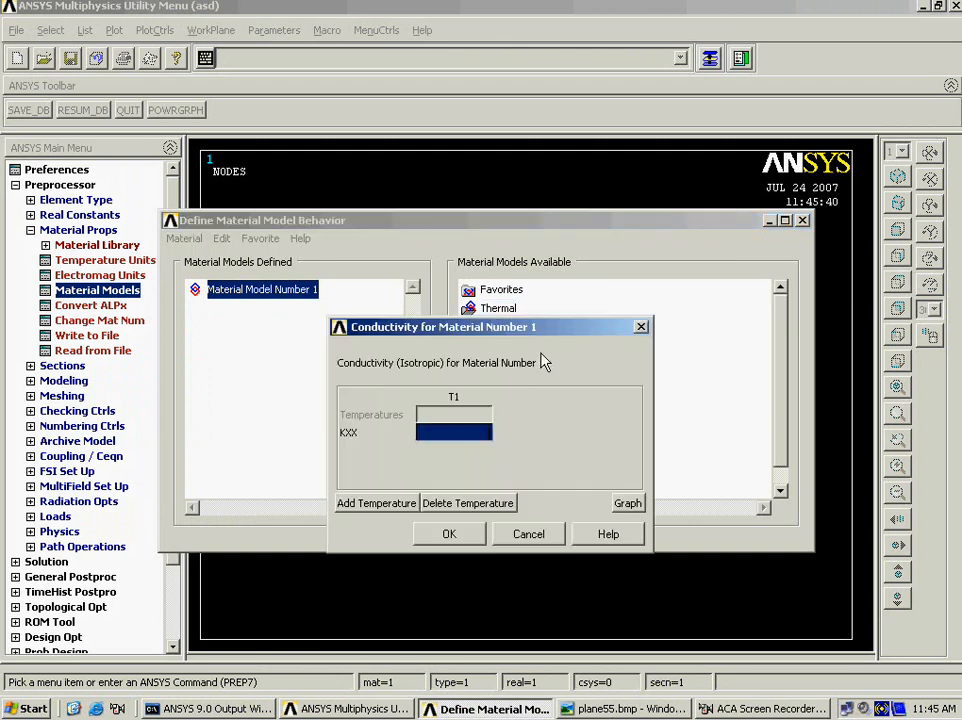
click(601, 712)
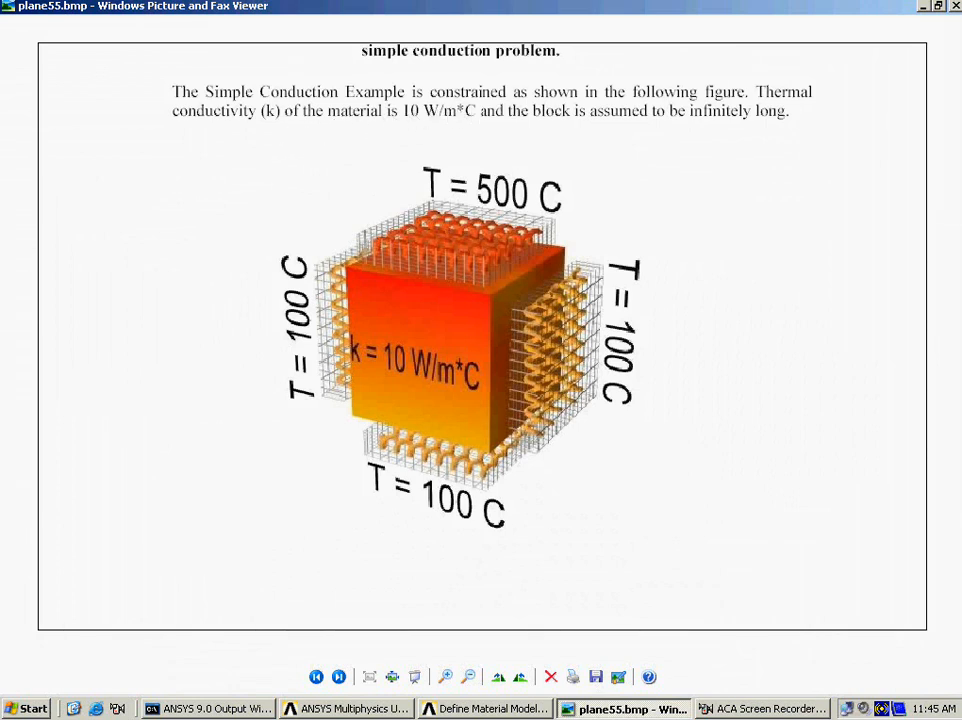
click(656, 709)
text(10)
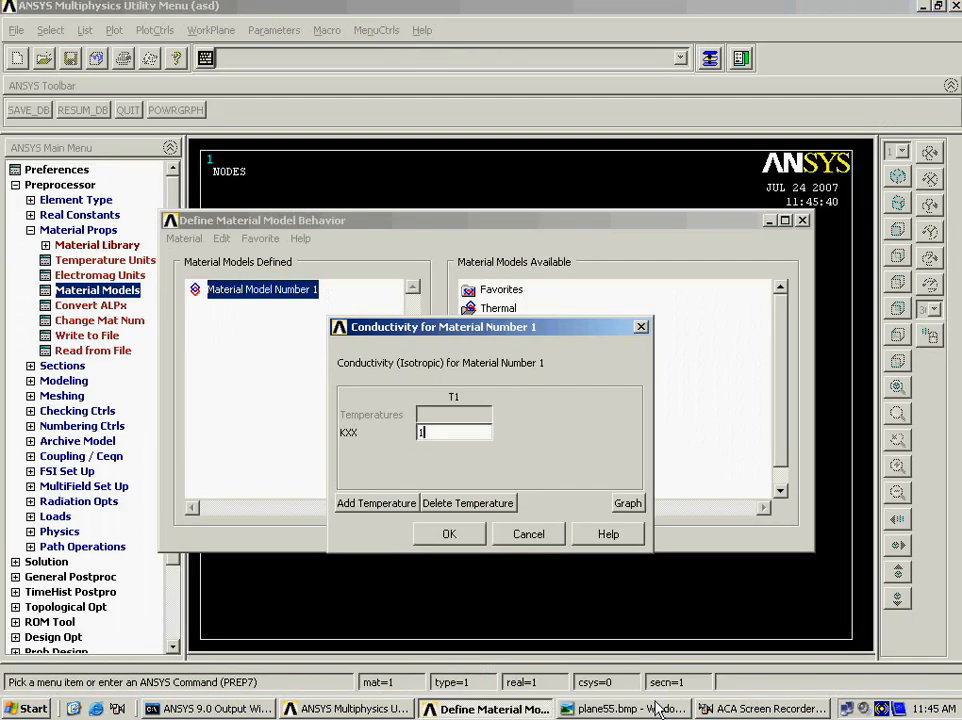
click(449, 534)
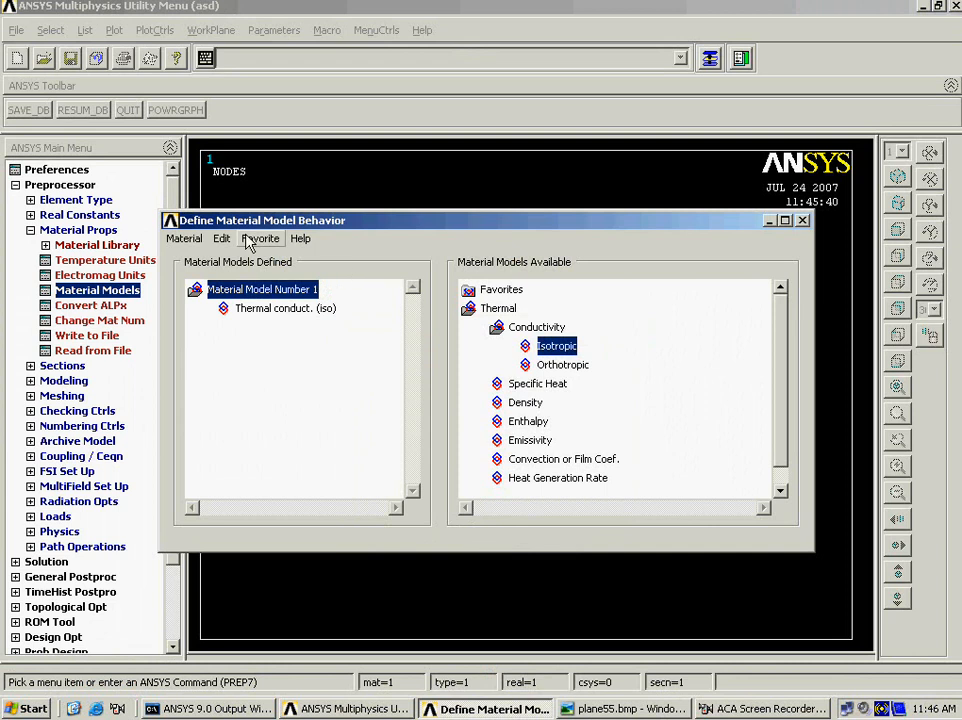
click(194, 243)
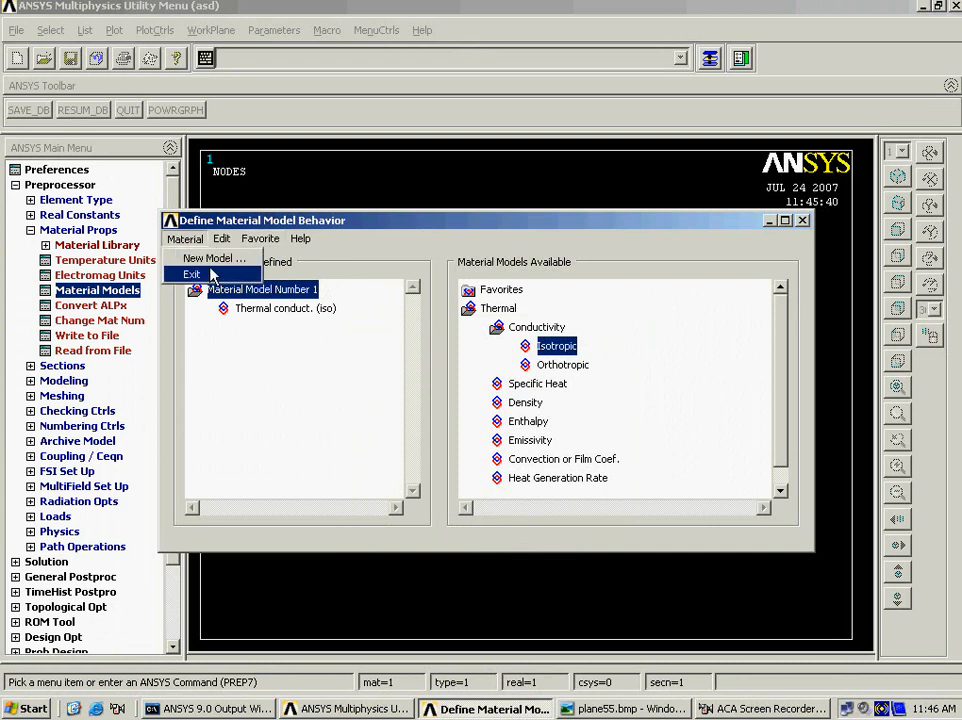
click(212, 275)
Create a rectangular area by two corners at the working plane origin with width 1 and height 1, shown in isometric view.
click(79, 230)
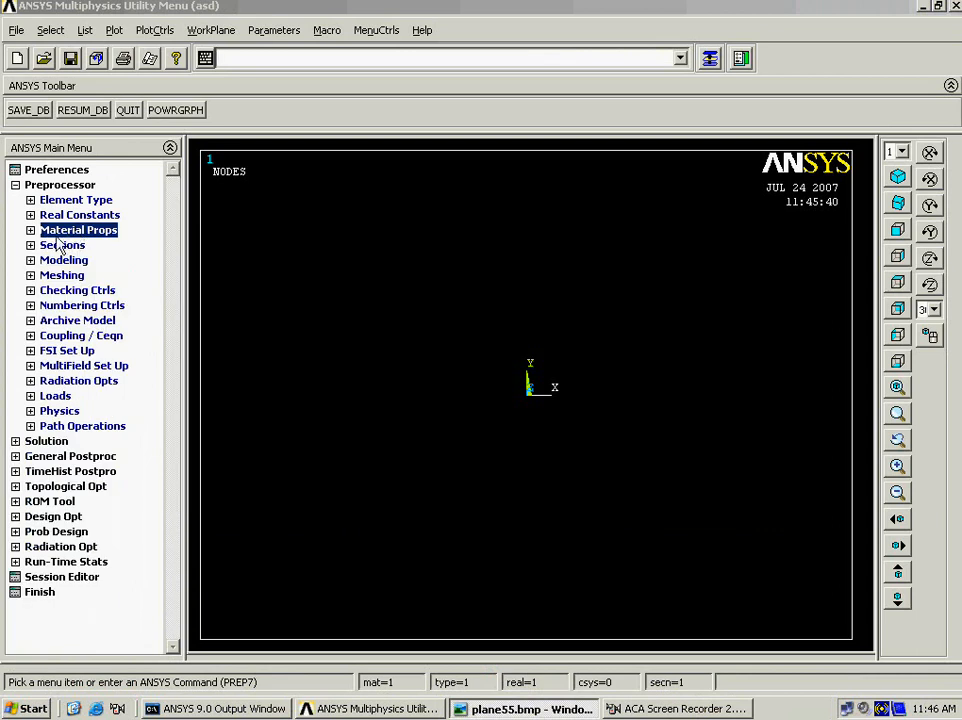
click(66, 264)
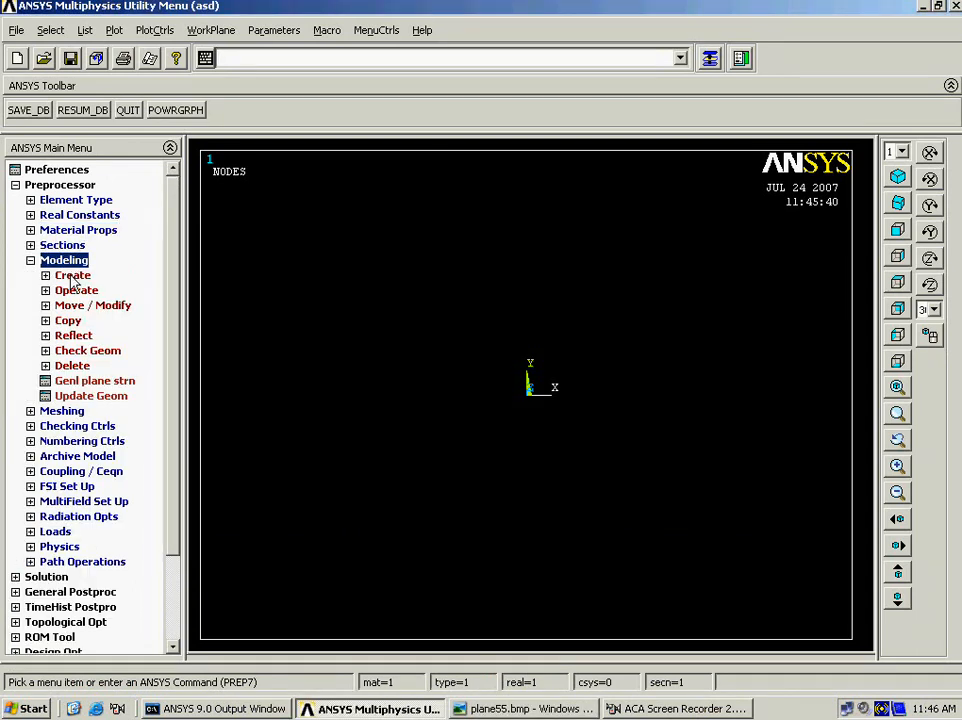
click(72, 275)
click(92, 322)
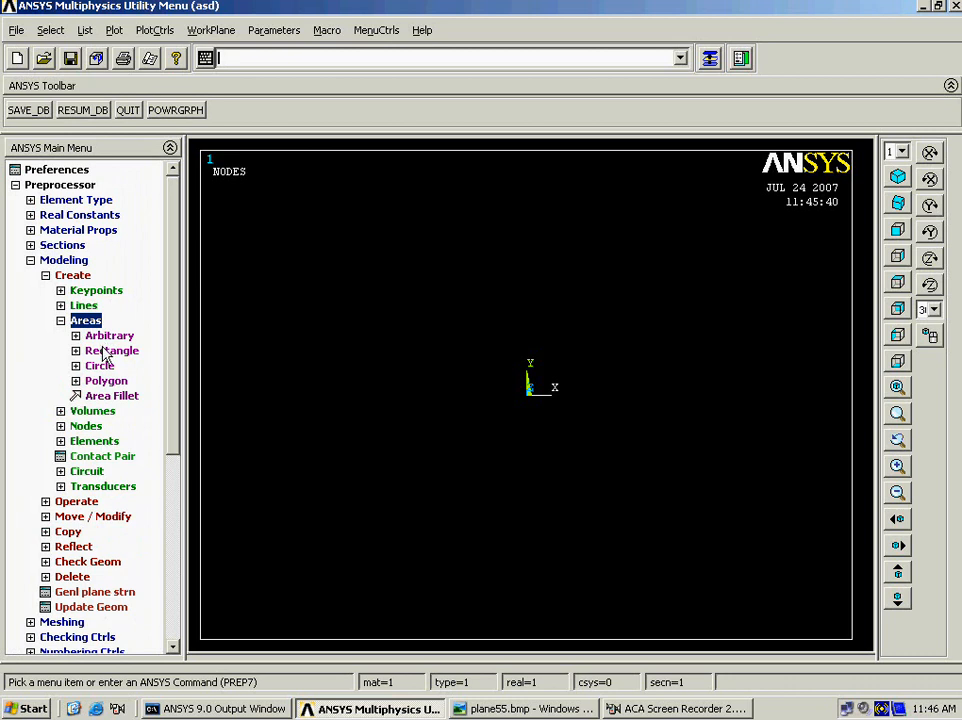
click(105, 350)
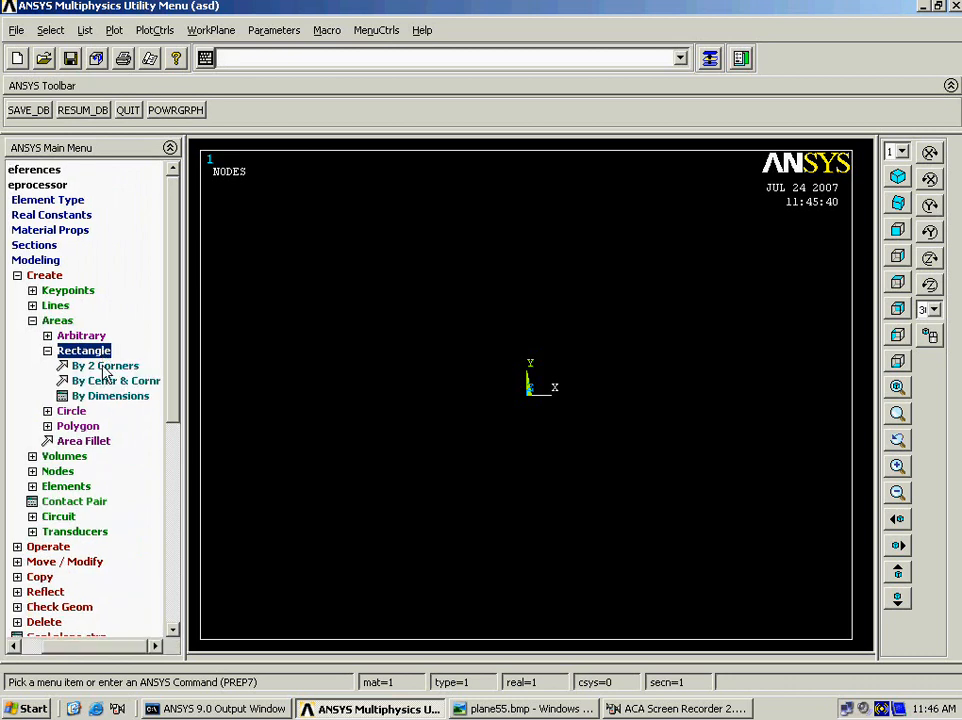
click(104, 366)
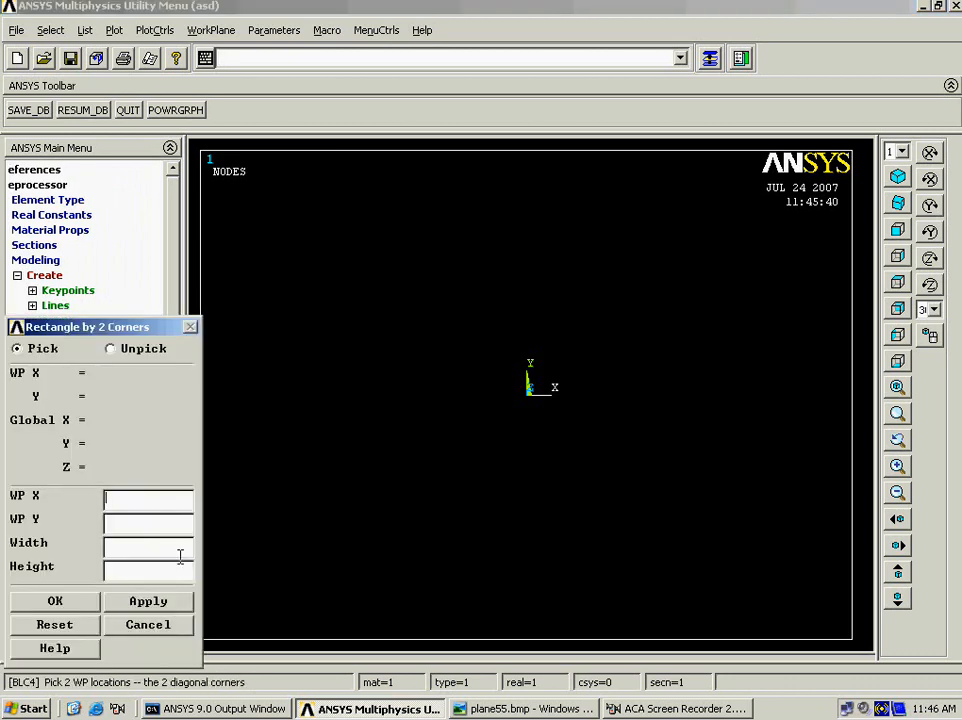
text(1)
key(Tab)
text(1)
click(78, 601)
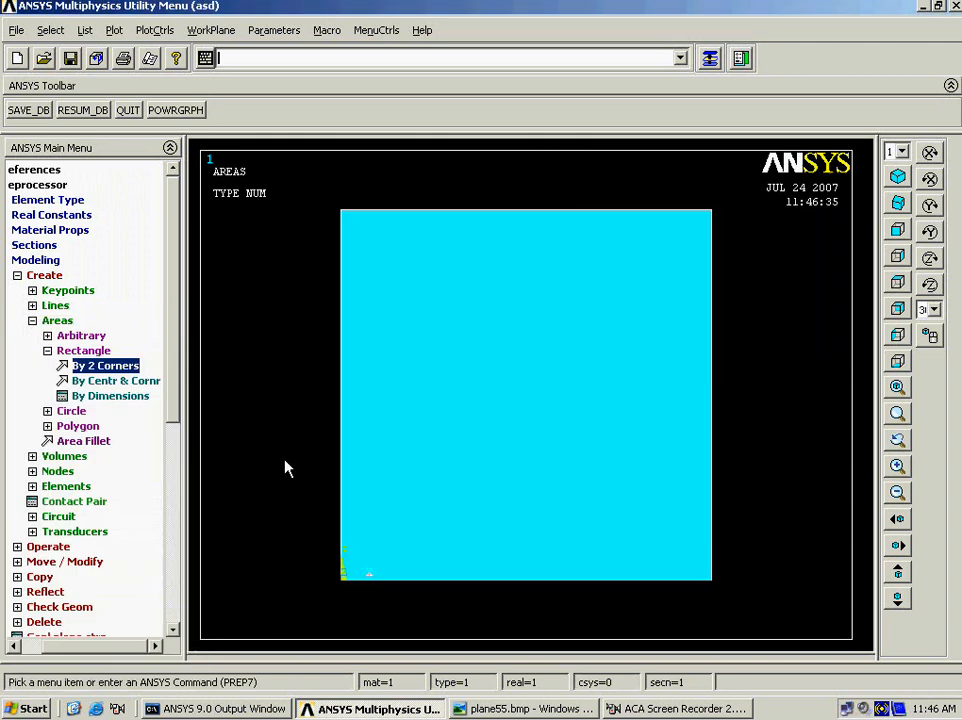
right_click(318, 418)
click(342, 479)
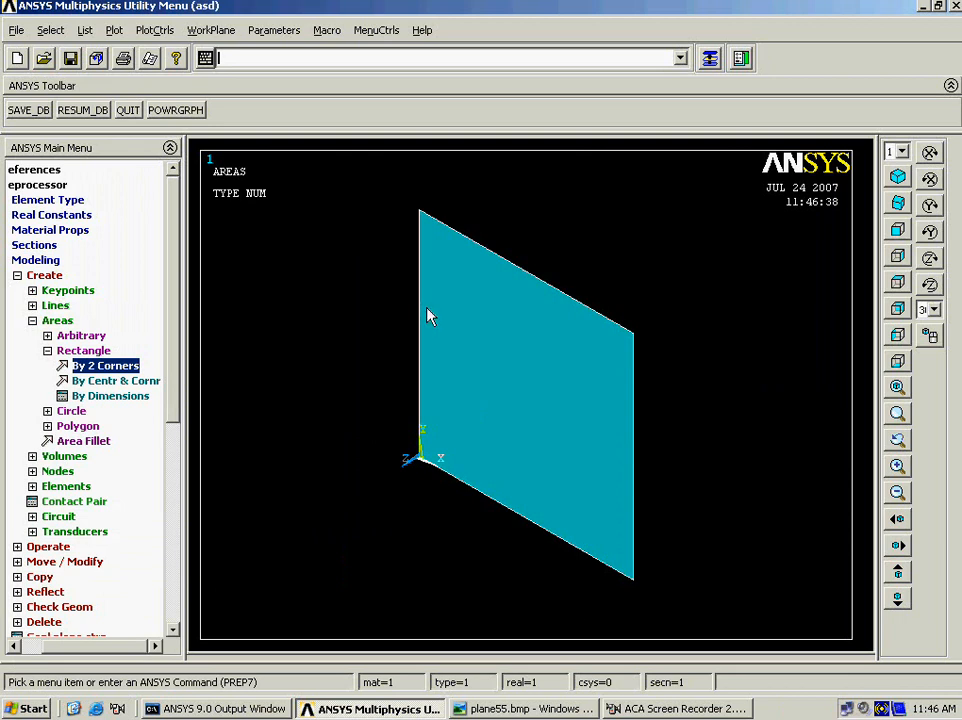
Set the global number of element divisions to 20 in the MeshTool.
click(42, 260)
click(42, 260)
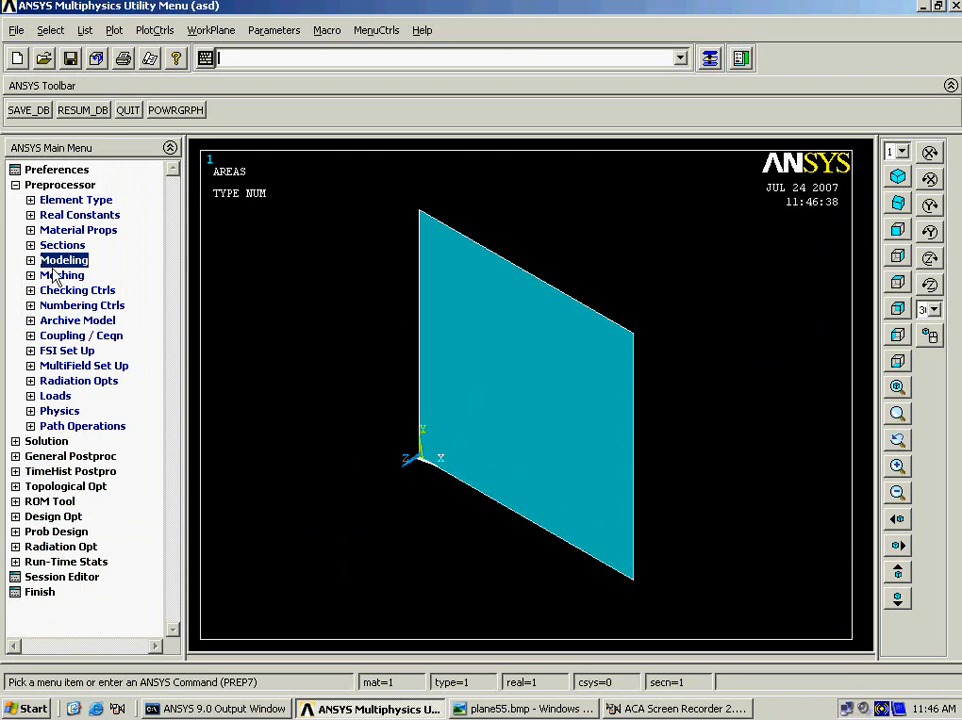
click(48, 275)
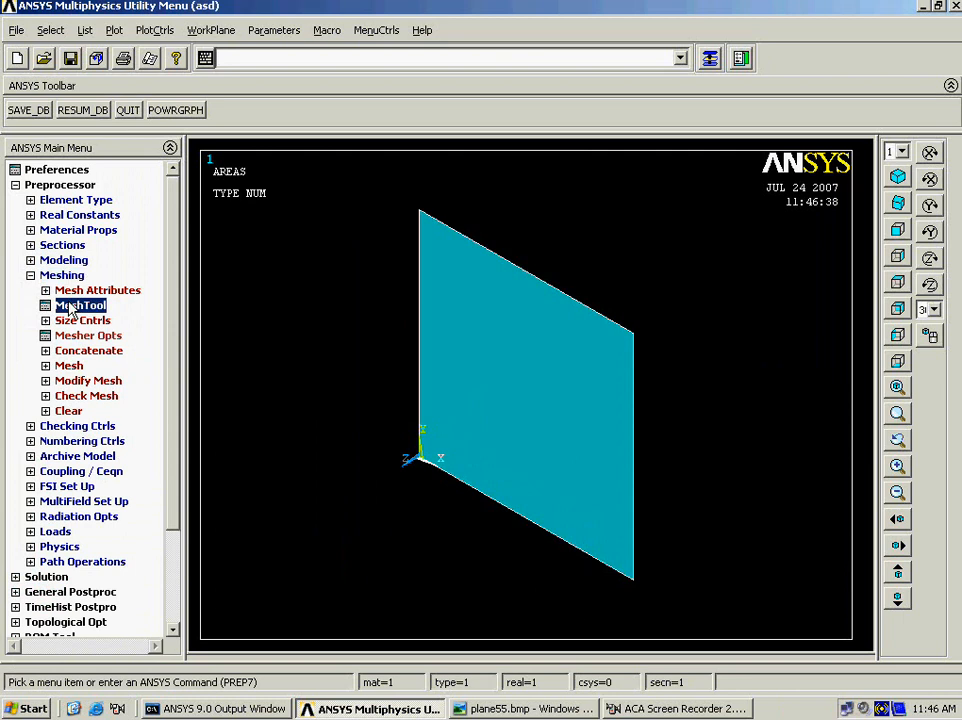
click(72, 308)
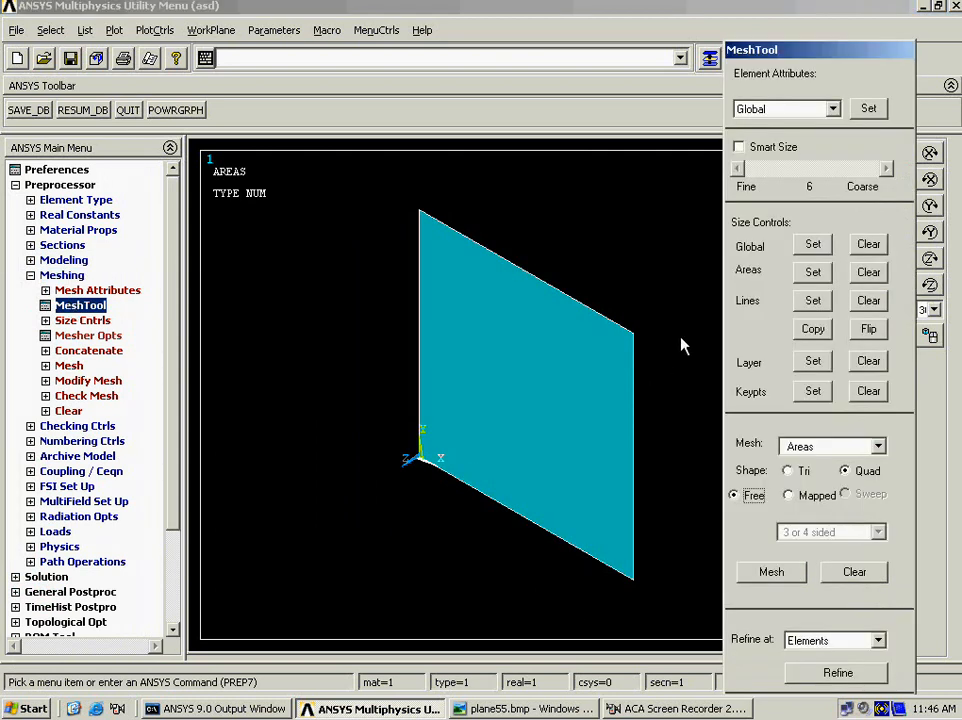
click(820, 244)
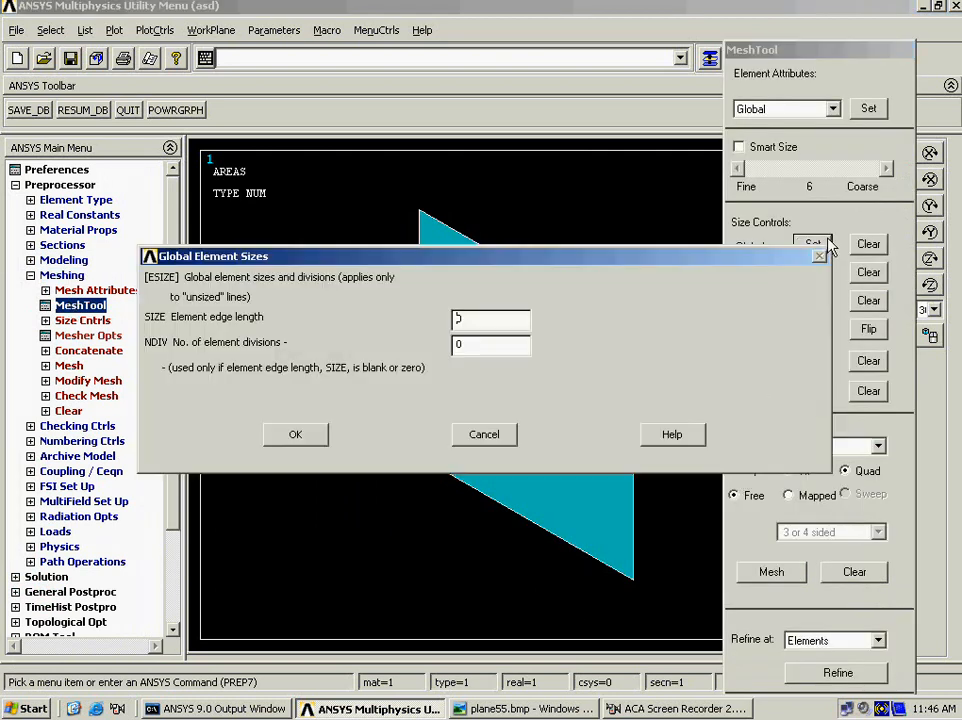
double_click(469, 341)
text(20)
click(300, 439)
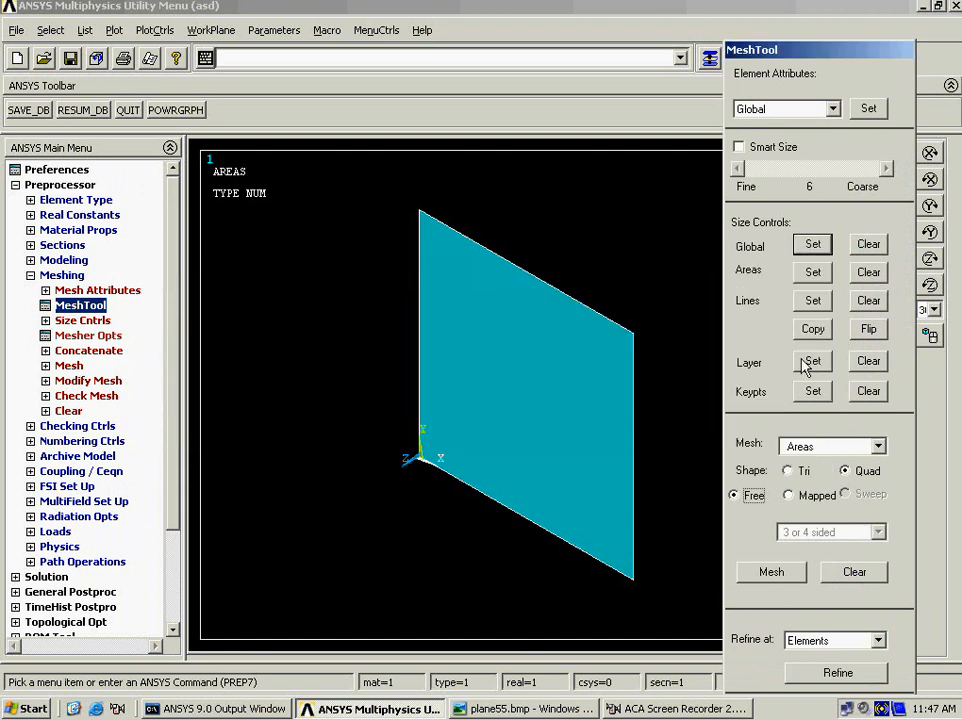
Mesh the square area with free quadrilateral elements and replot the elements.
click(850, 472)
click(769, 571)
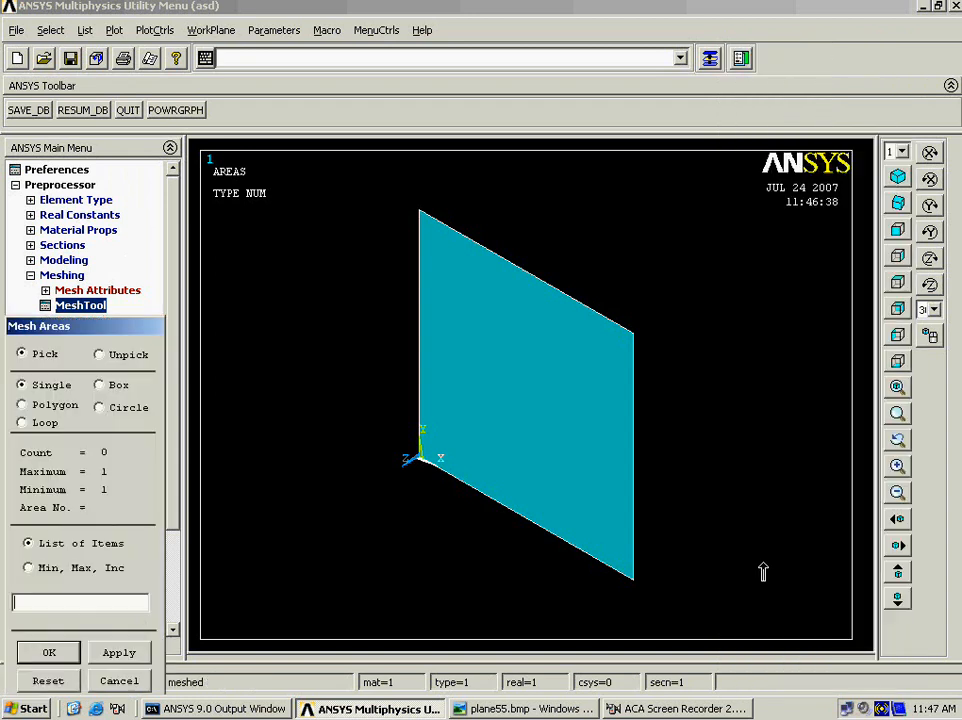
click(612, 444)
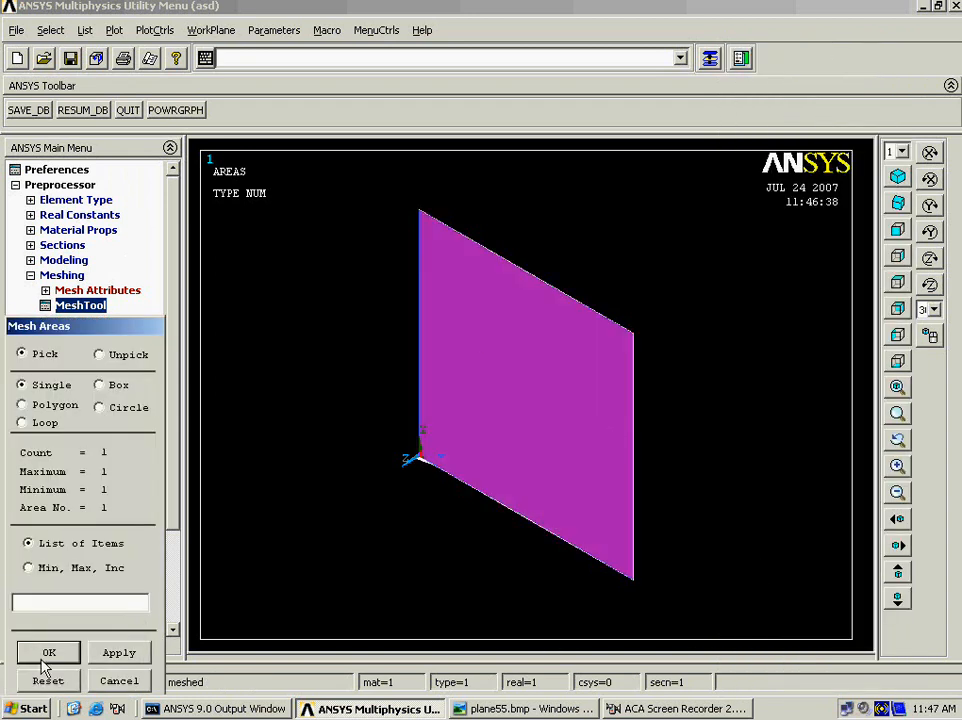
click(46, 656)
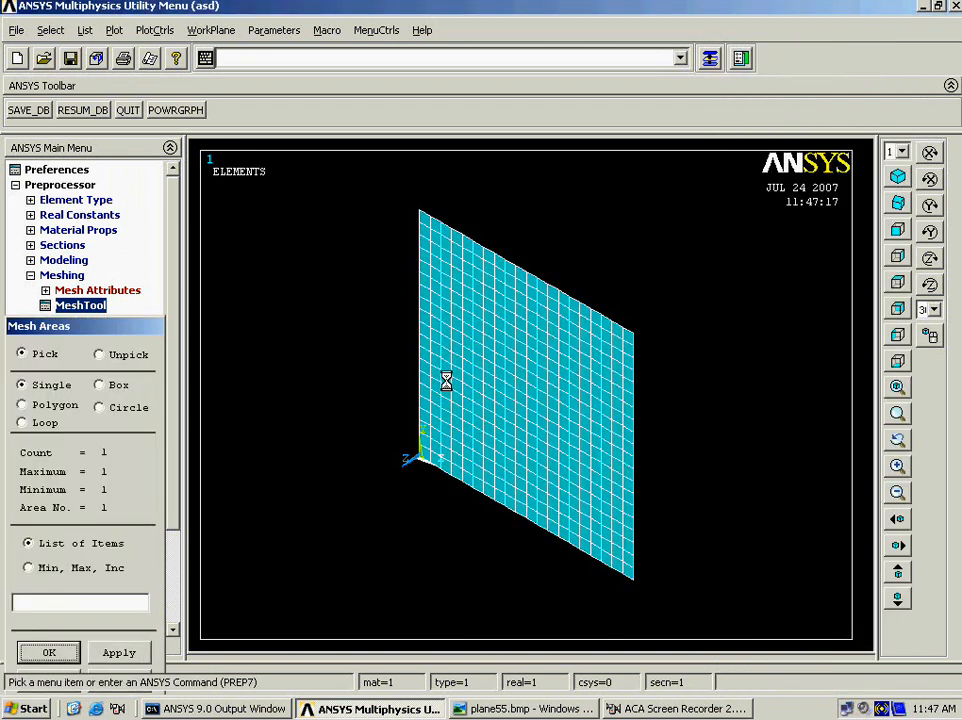
right_click(446, 381)
click(455, 389)
ctrl+right_drag(501, 416, 451, 384)
ctrl+right_drag(793, 328, 651, 422)
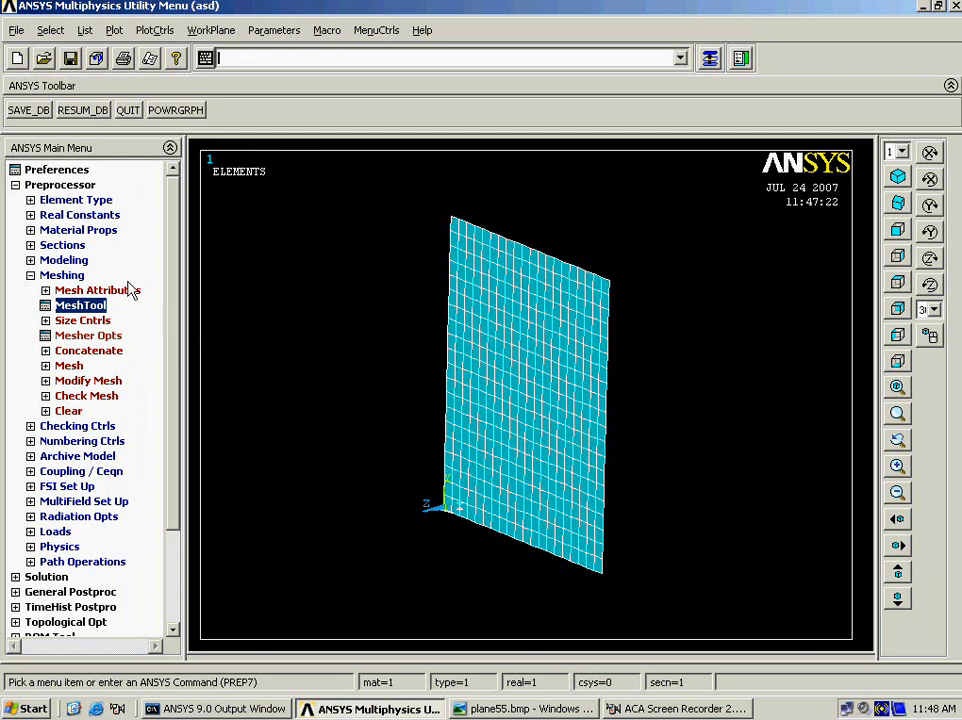
Finish the preprocessing work and enter the Solution processor.
click(64, 276)
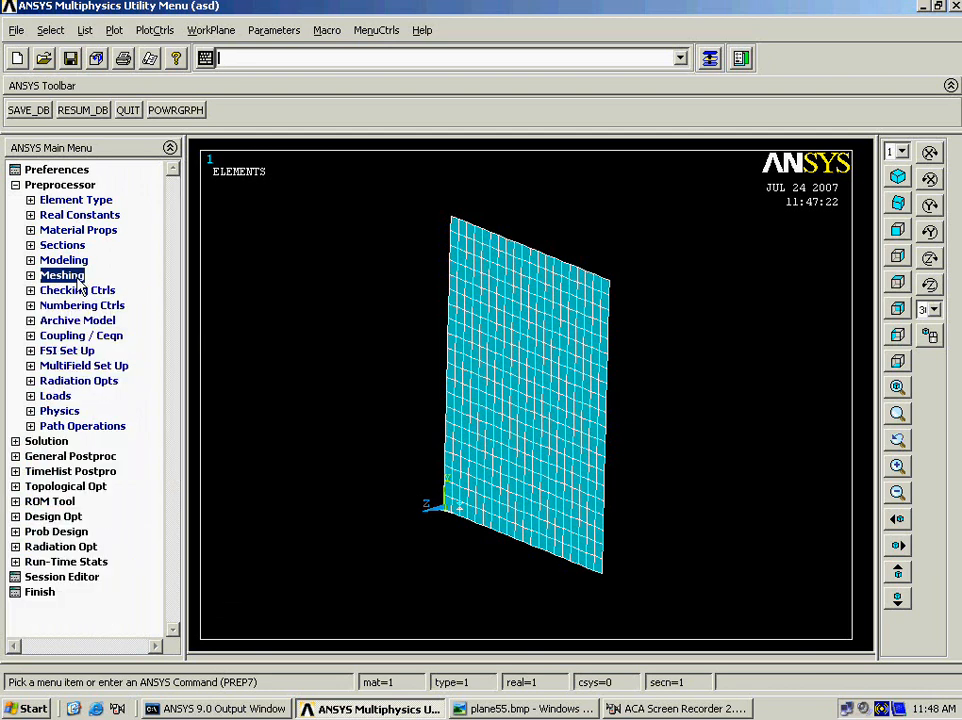
click(62, 186)
click(62, 187)
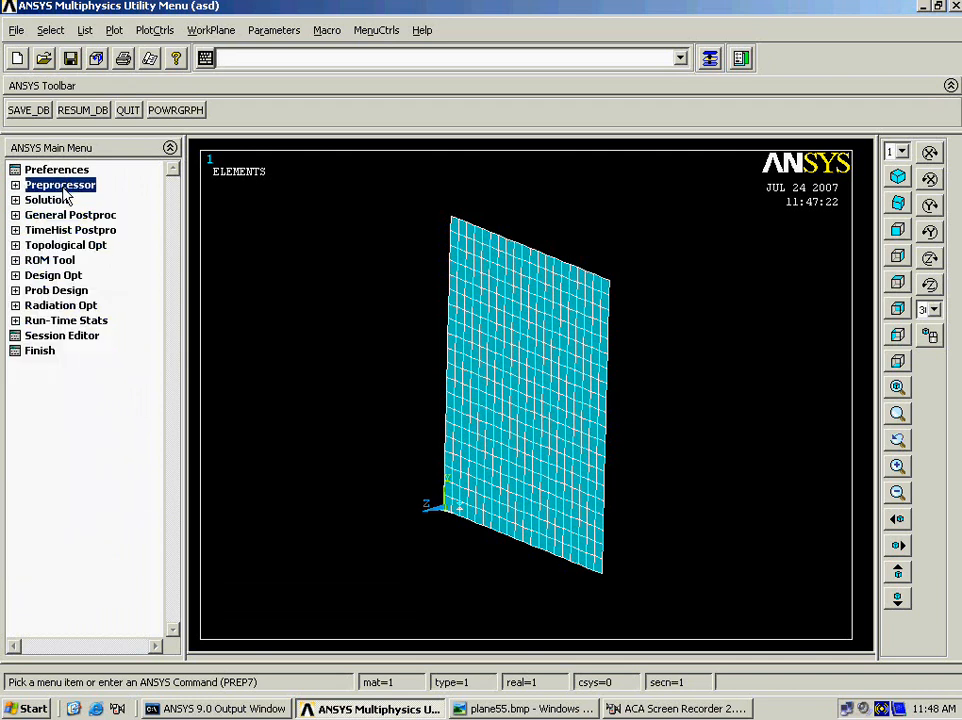
click(60, 203)
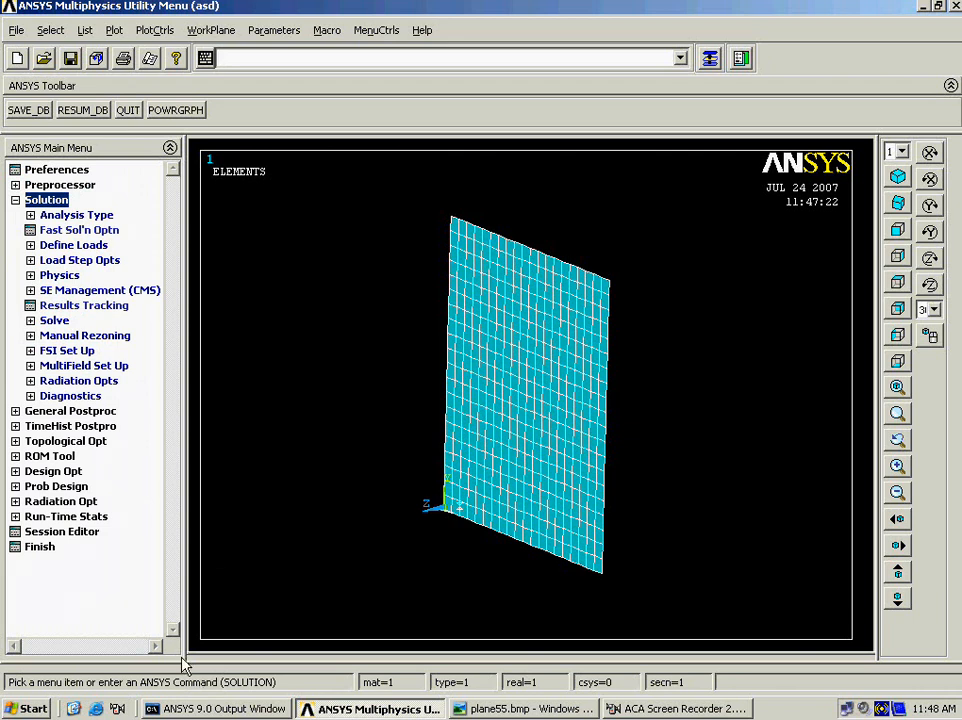
Define the new analysis type as Steady-State.
click(93, 216)
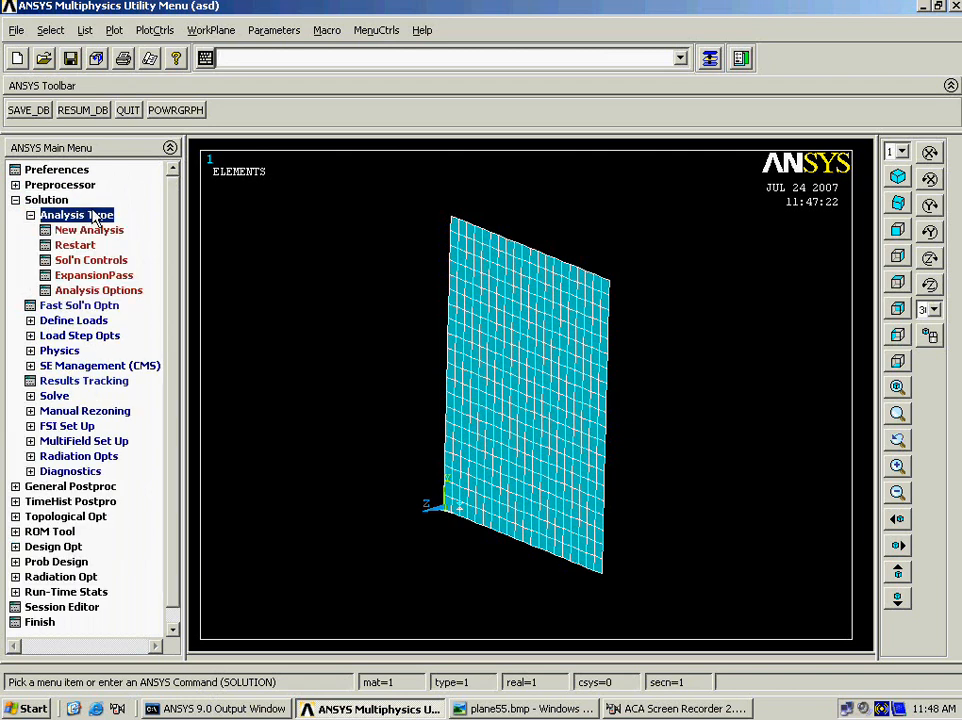
click(100, 230)
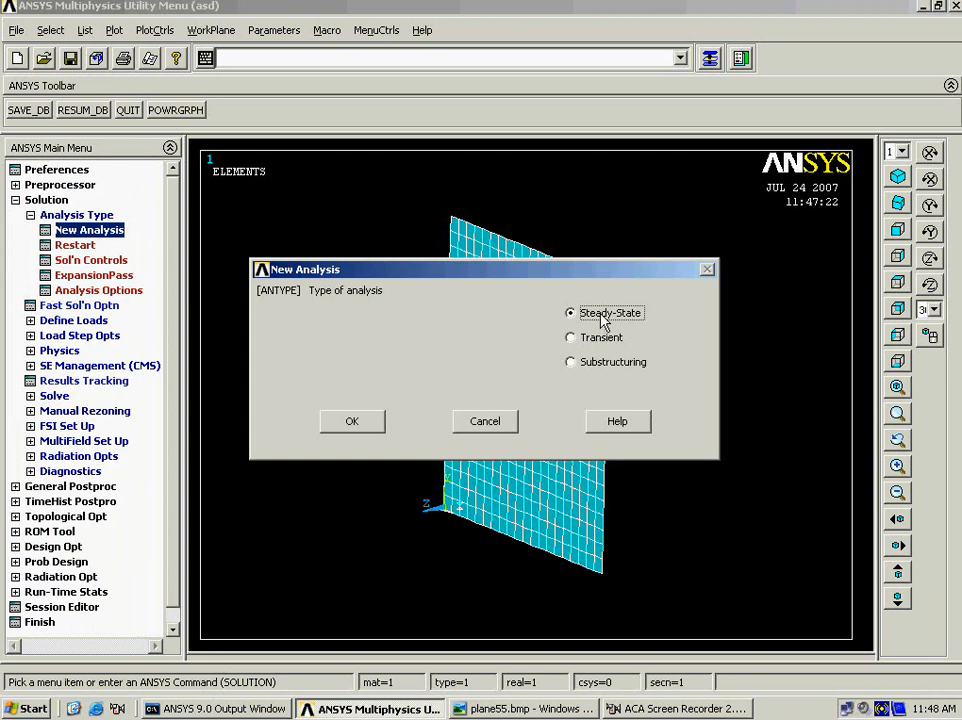
key(Return)
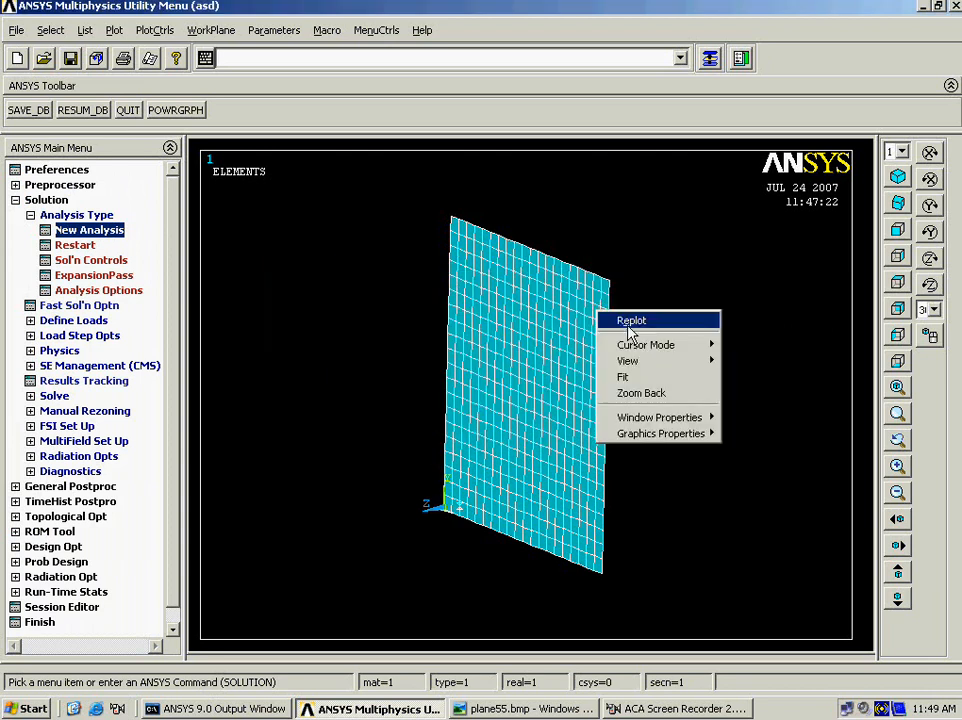
Apply a constant TEMP load of 500 to the square's top edge line, following the plane55.bmp figure.
click(65, 320)
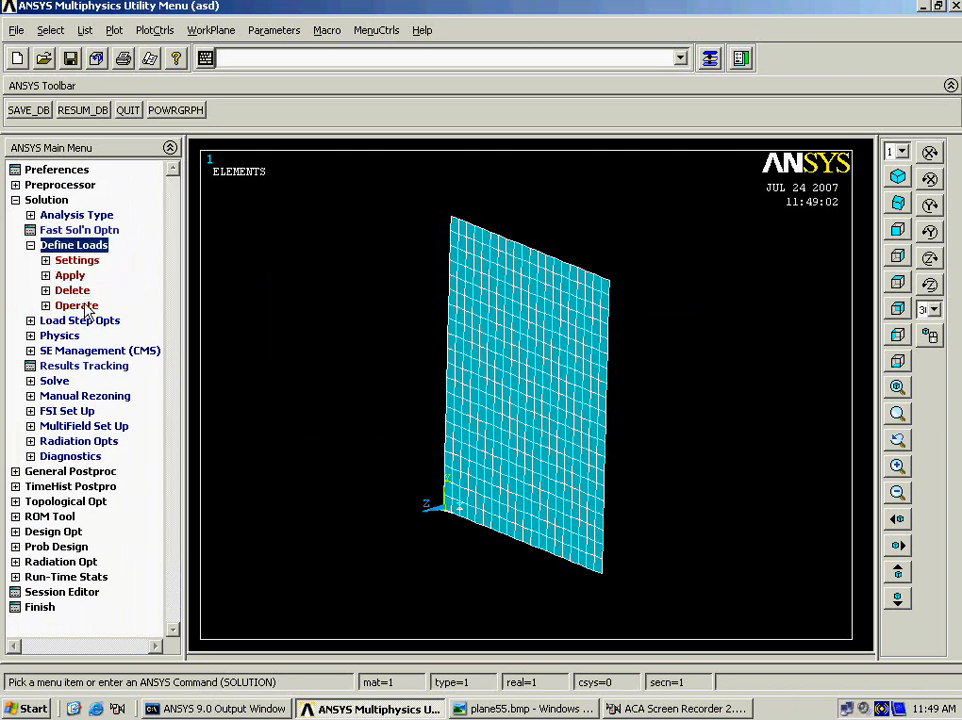
click(70, 276)
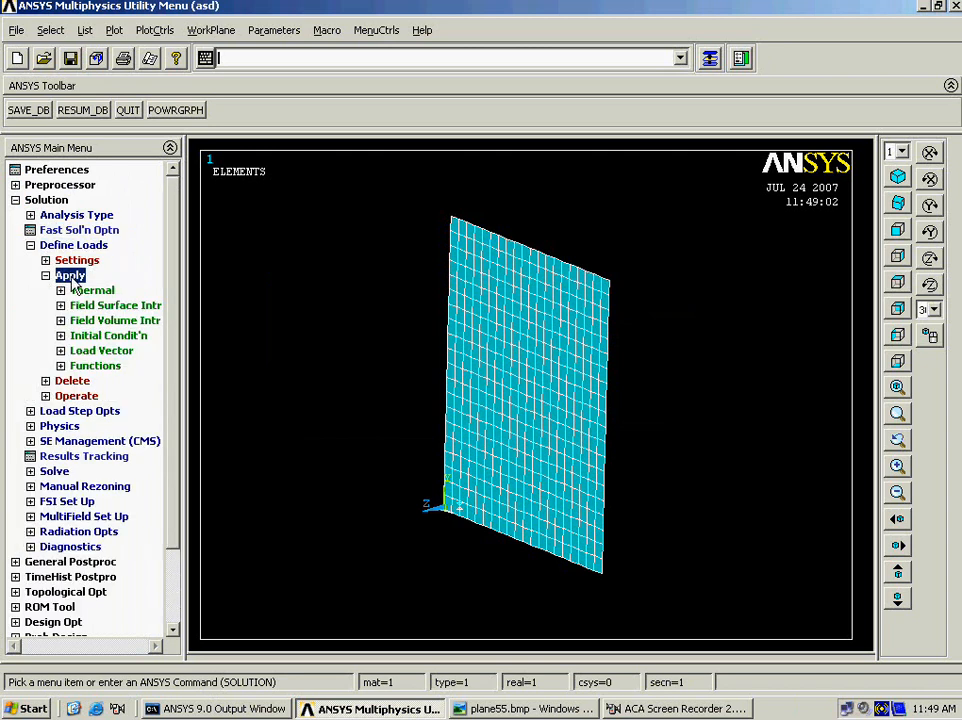
click(82, 291)
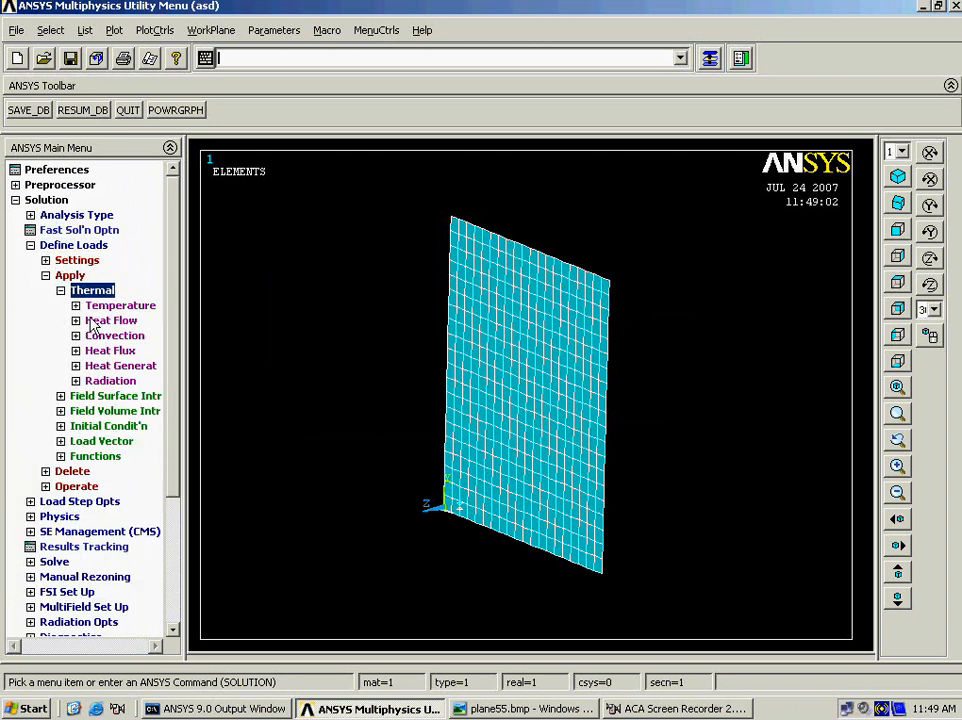
click(530, 709)
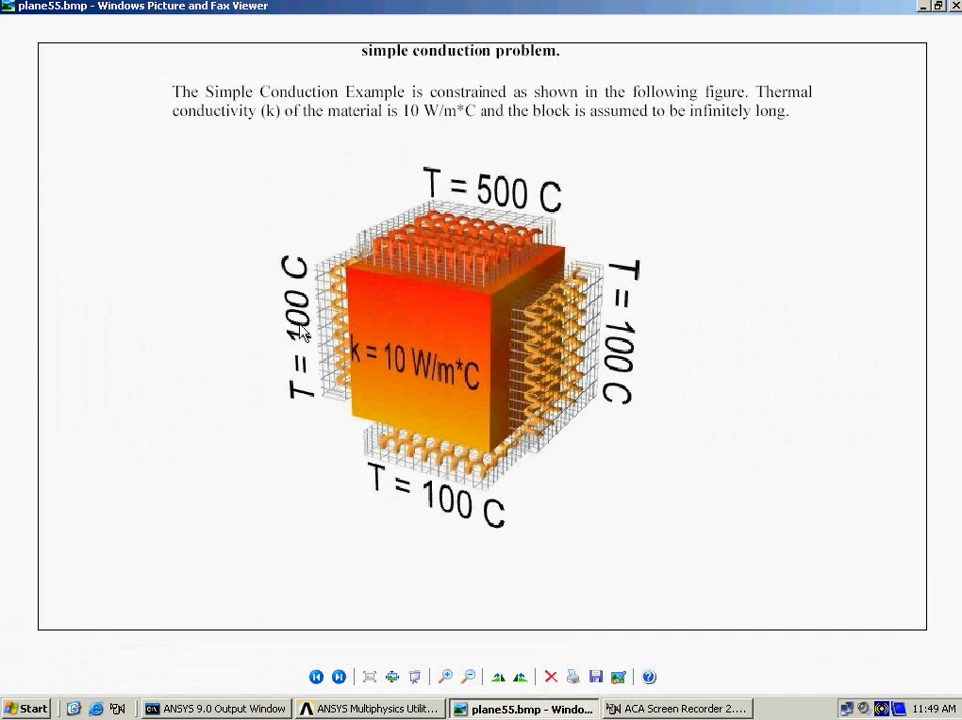
click(514, 710)
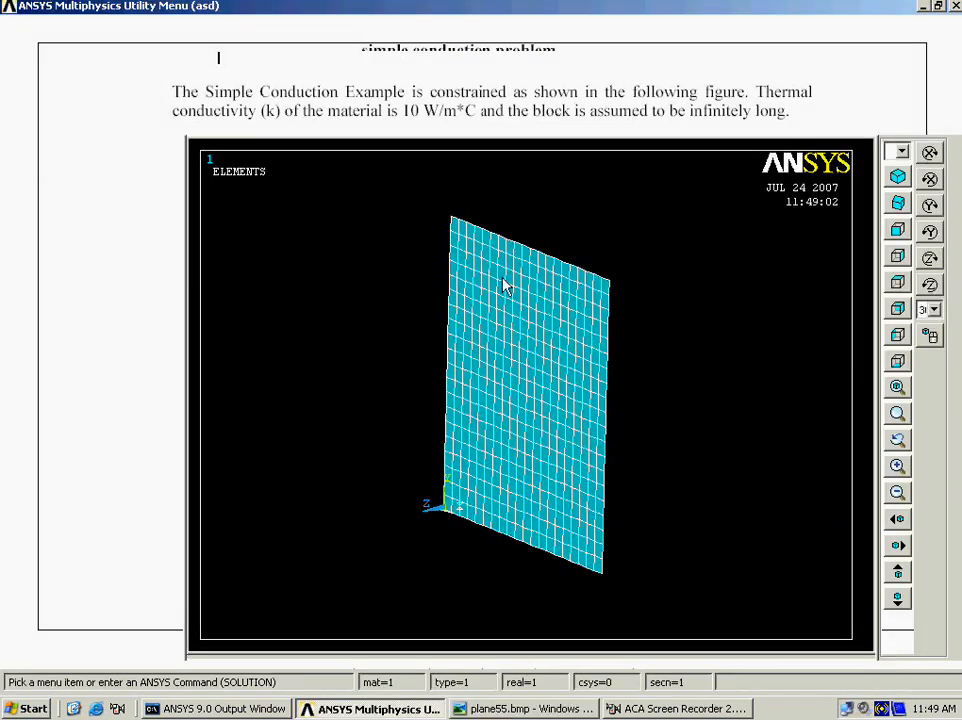
click(100, 306)
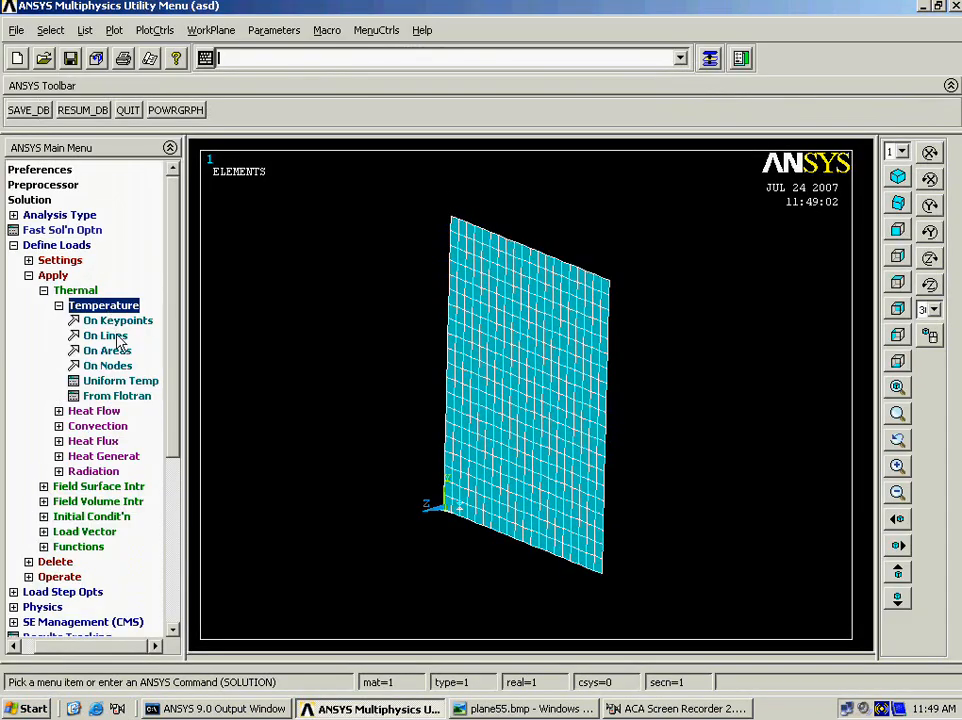
click(105, 336)
click(494, 238)
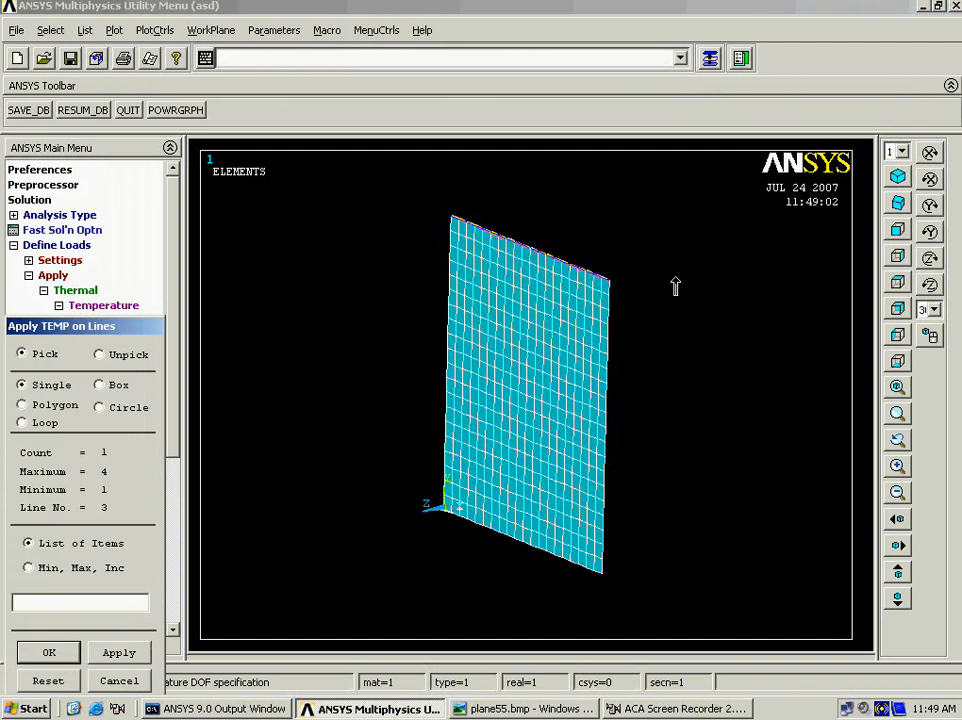
click(901, 231)
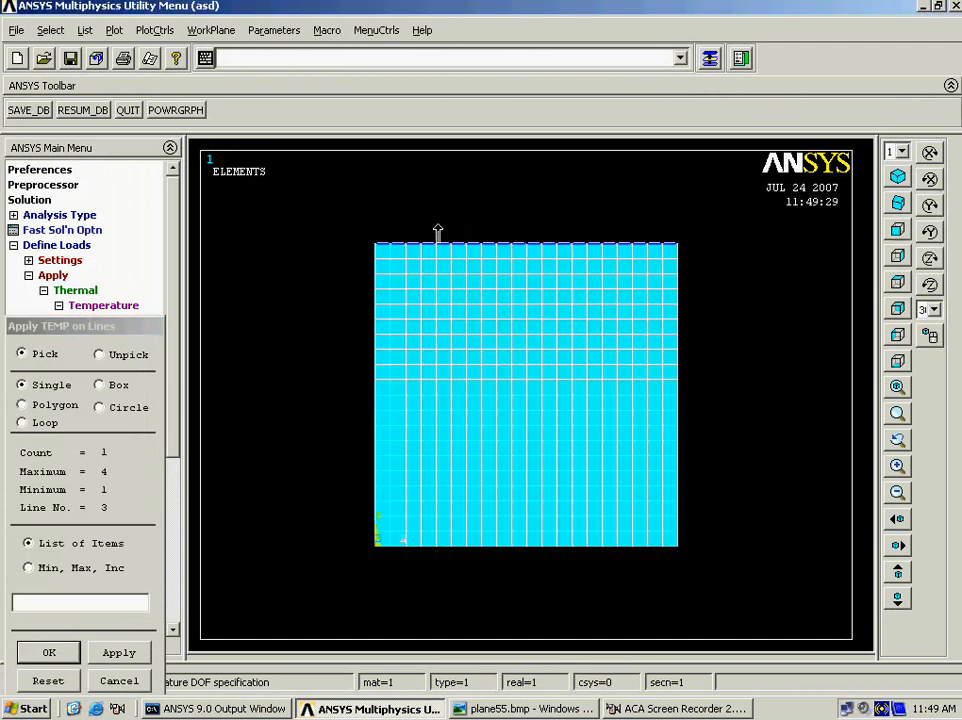
middle_click(492, 392)
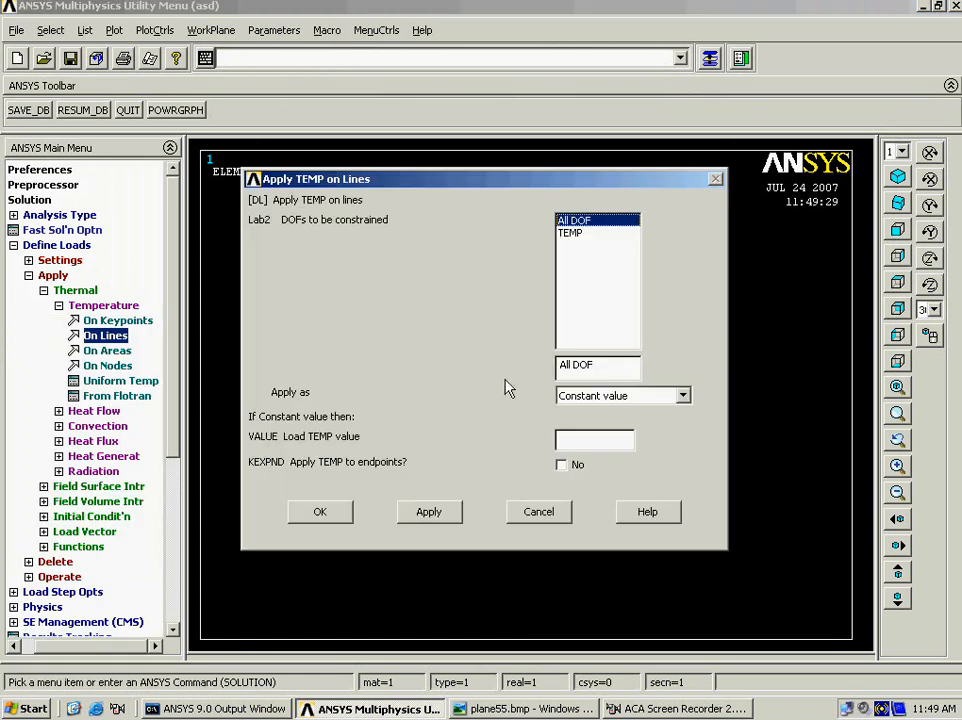
click(565, 234)
click(582, 442)
text(500)
click(425, 511)
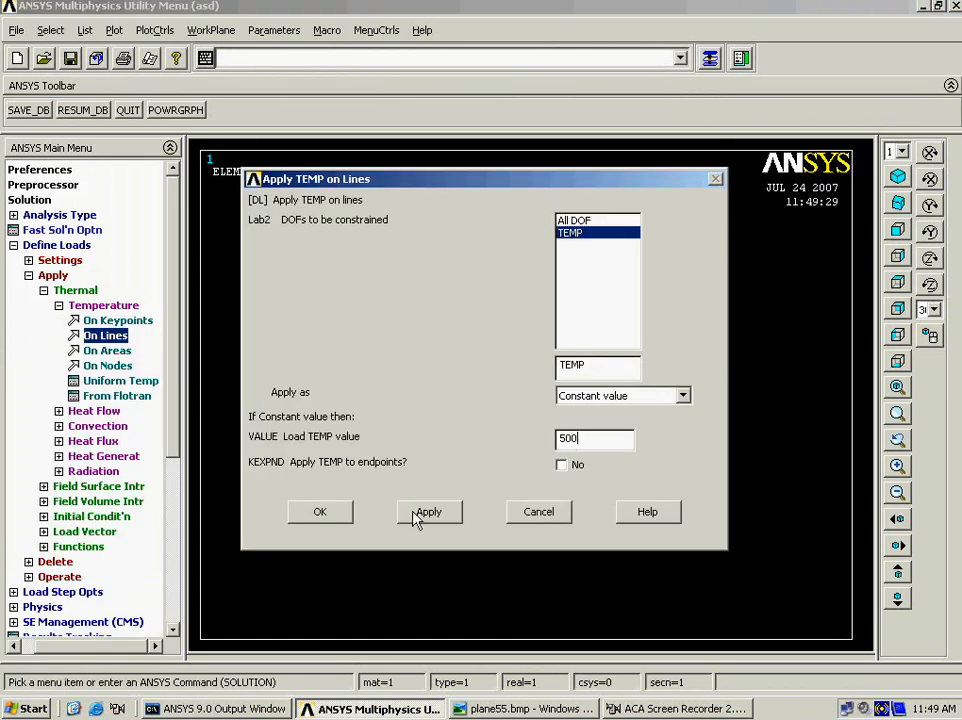
Apply a constant TEMP load of 100 to the left, bottom and right edge lines of the square.
click(379, 406)
click(455, 558)
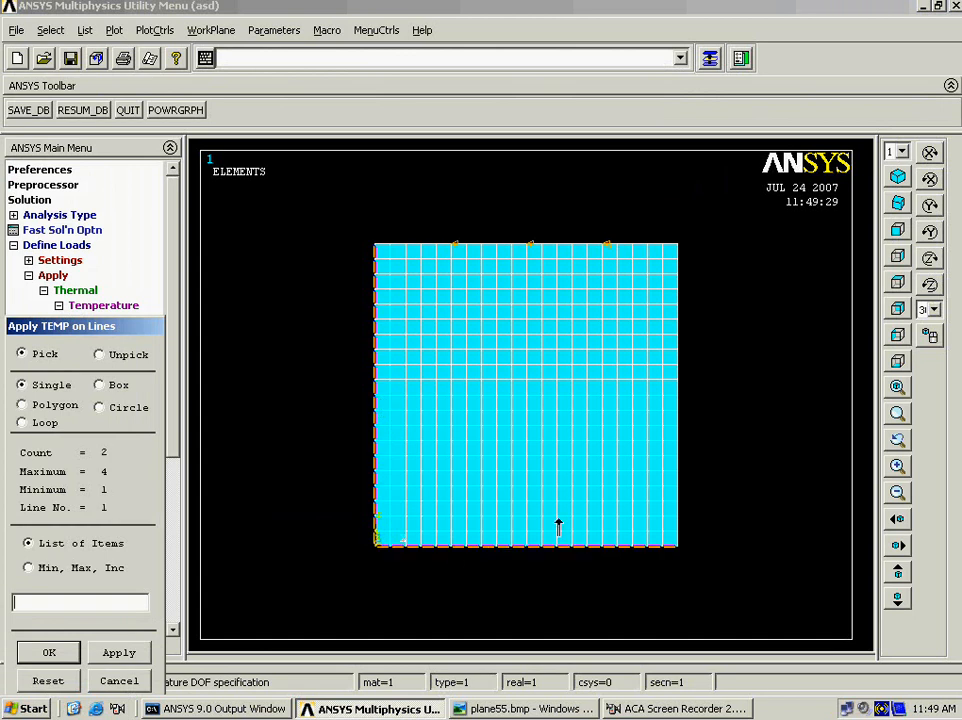
click(661, 468)
middle_click(331, 403)
drag(599, 437, 272, 443)
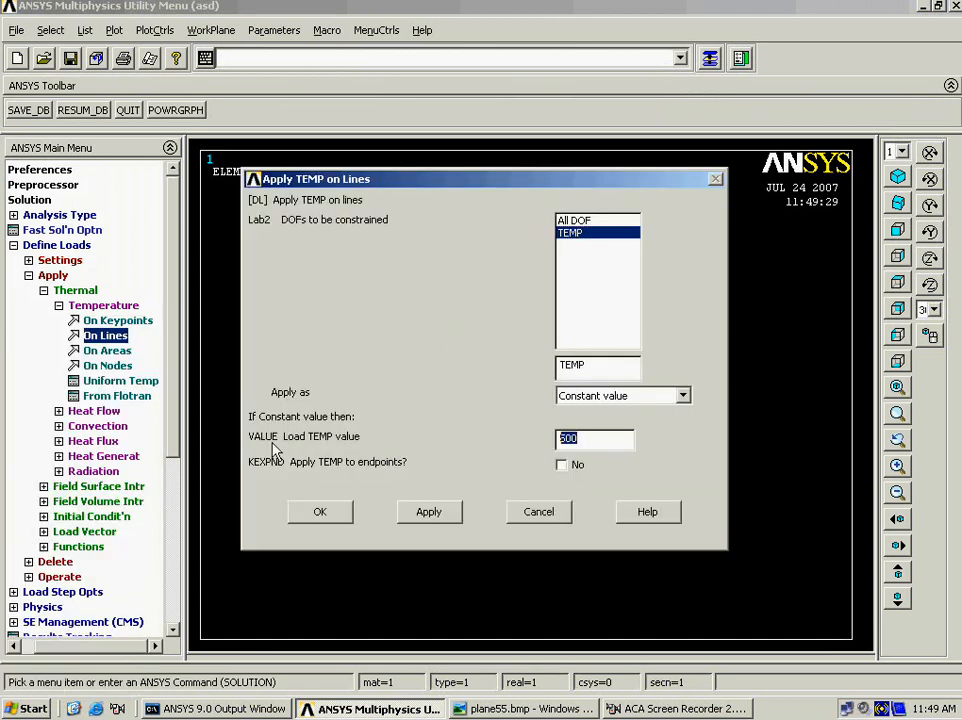
text(100)
key(Return)
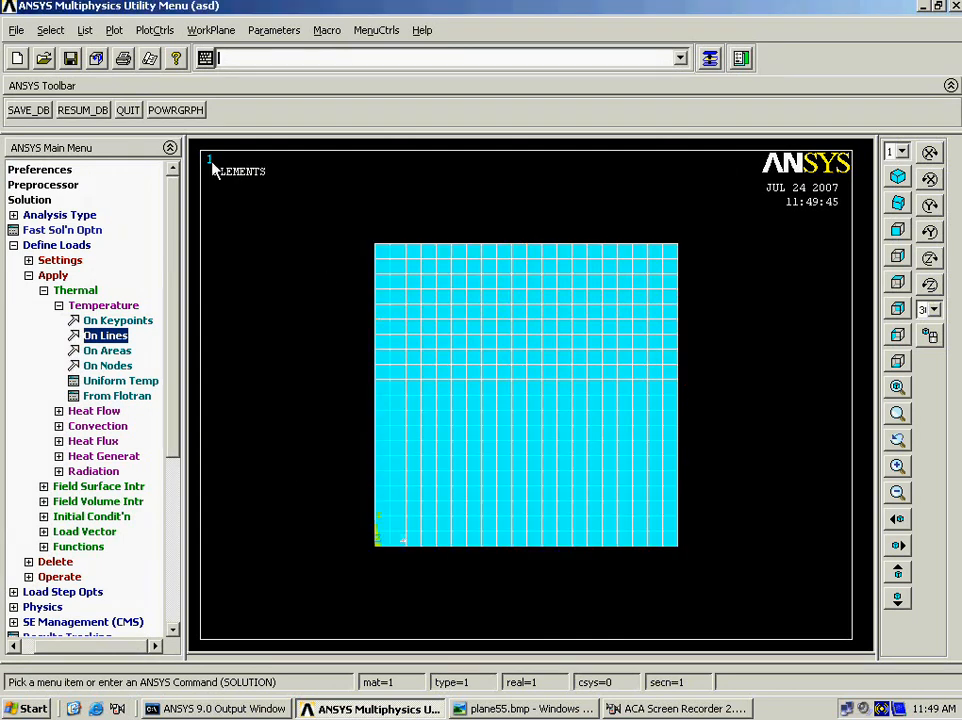
Transfer all solid model loads to the finite element model and dismiss the warning.
click(56, 276)
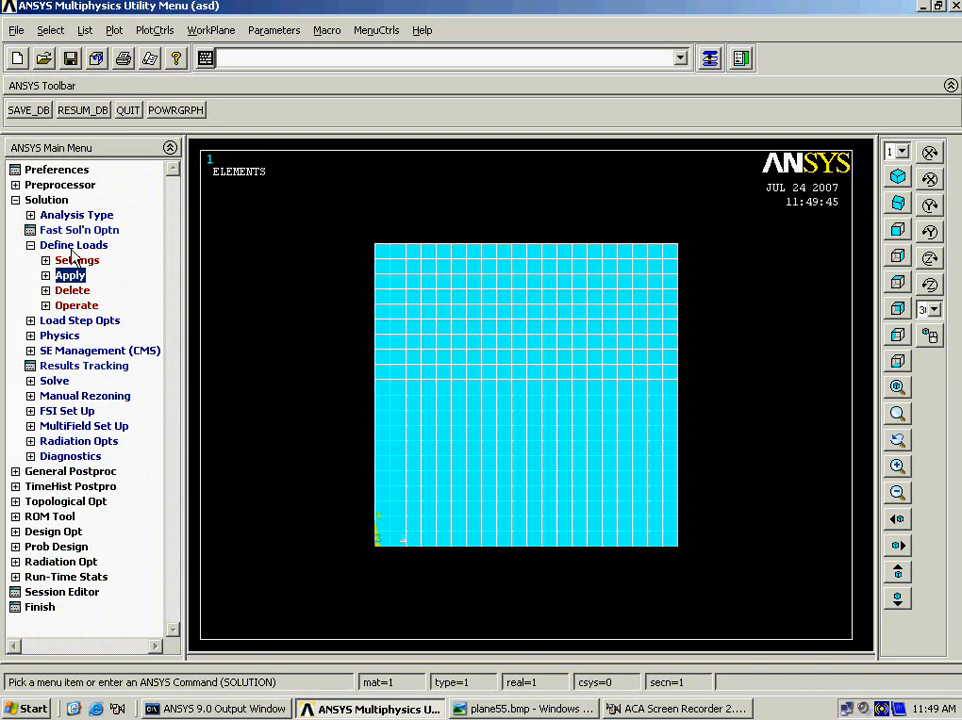
click(72, 251)
click(73, 251)
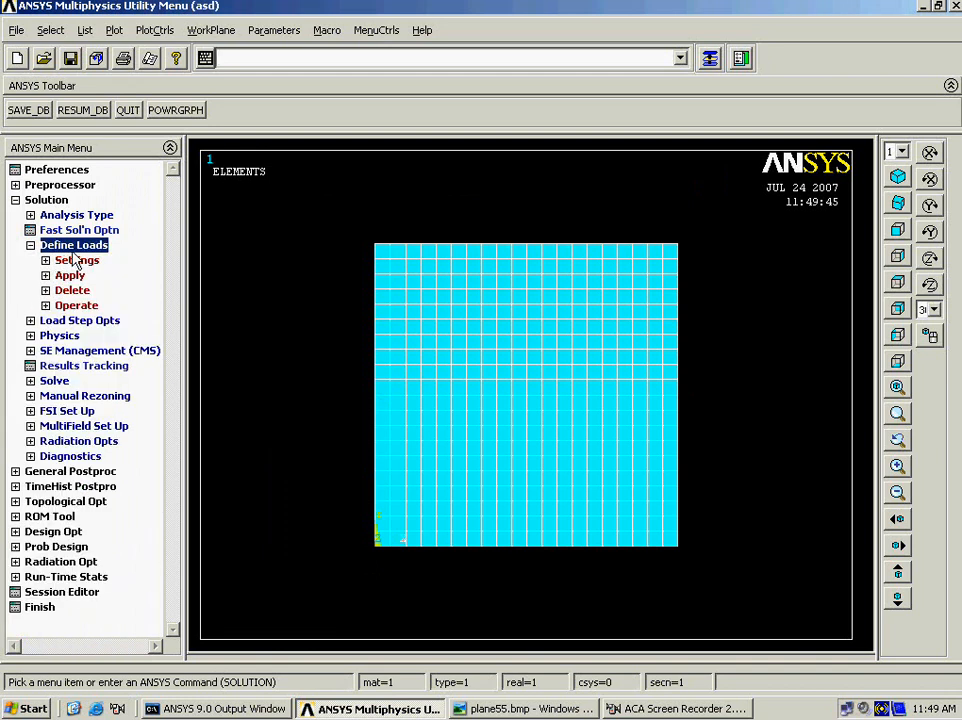
click(76, 305)
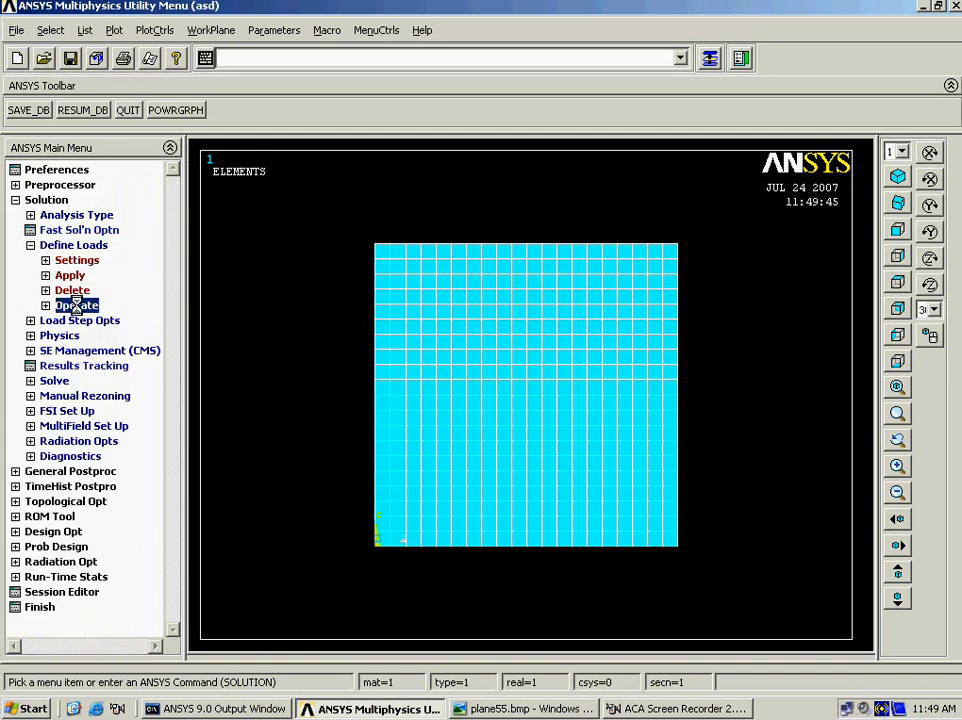
click(76, 305)
click(94, 335)
click(93, 336)
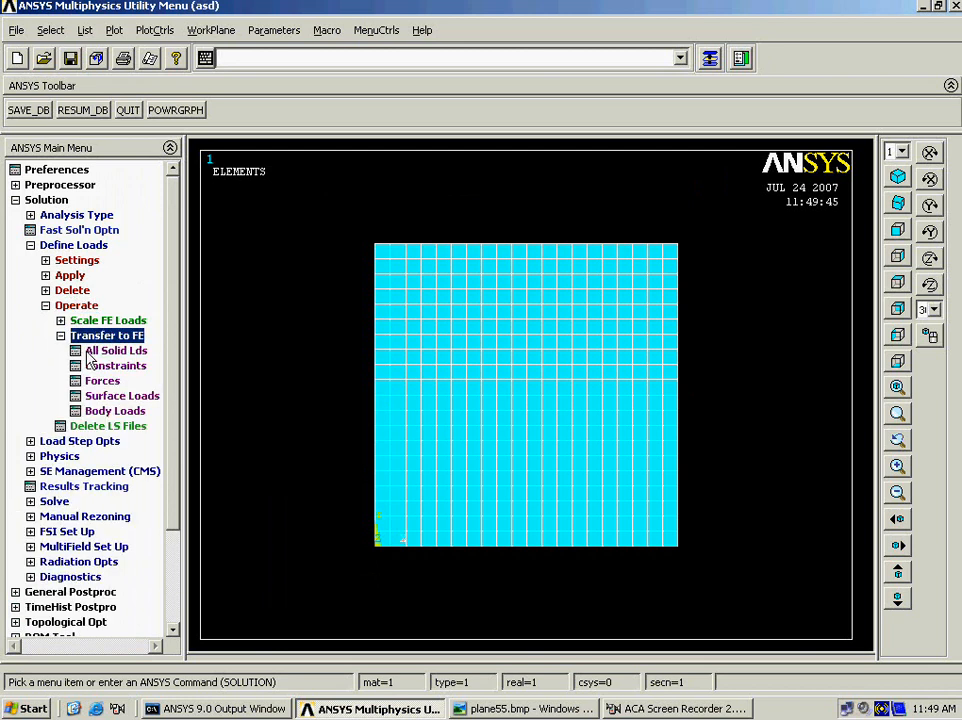
click(90, 352)
click(331, 398)
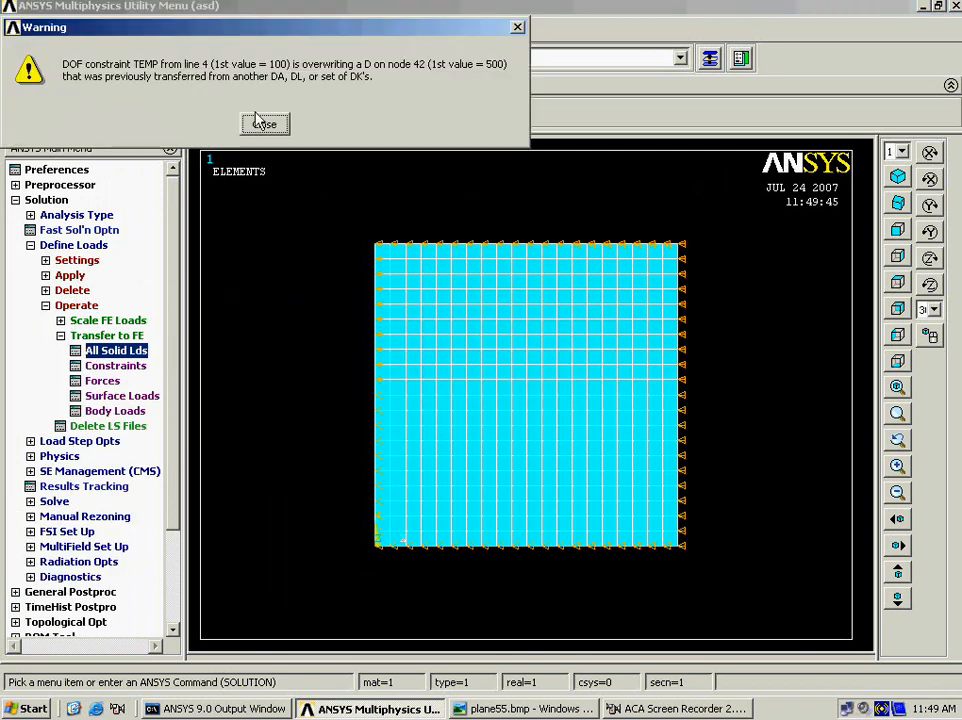
drag(243, 34, 328, 68)
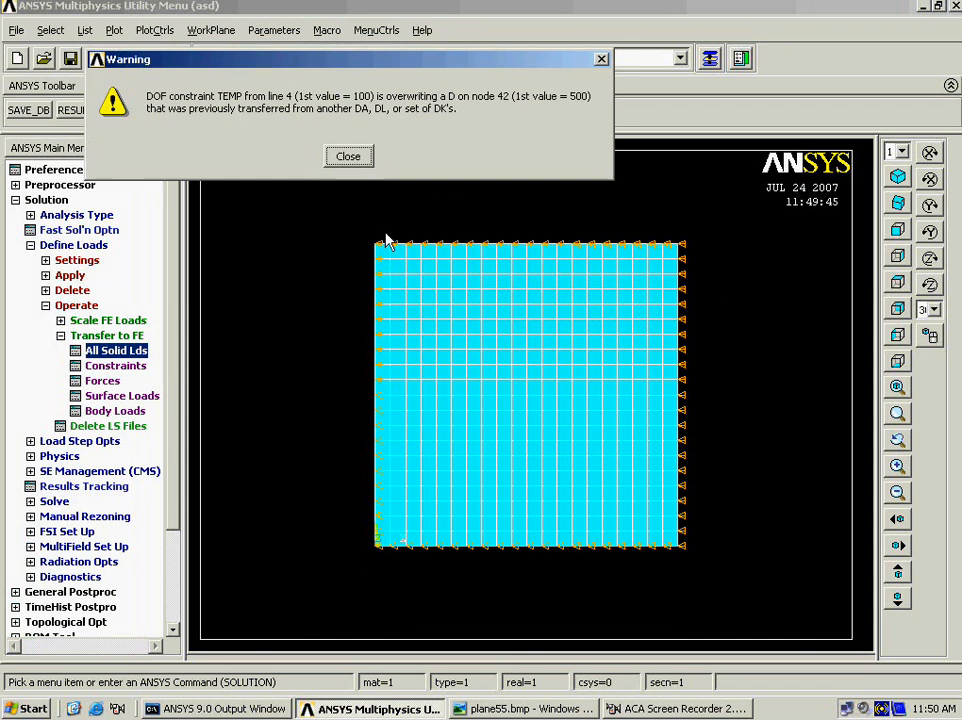
click(362, 157)
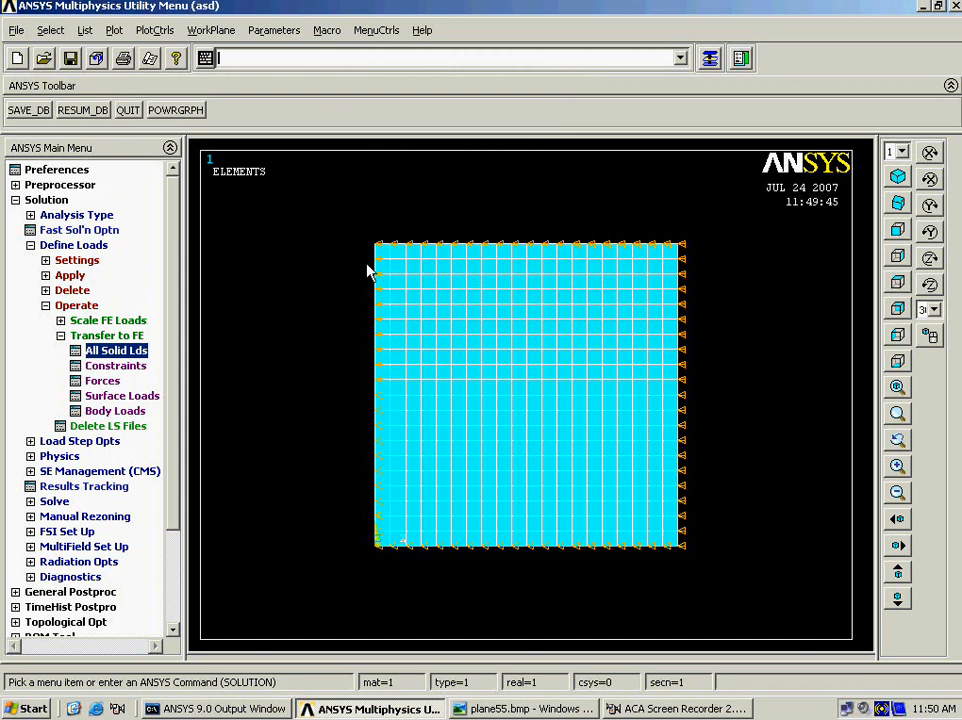
Recheck the conditions in the plane55.bmp figure and solve the current load step.
click(68, 305)
click(73, 245)
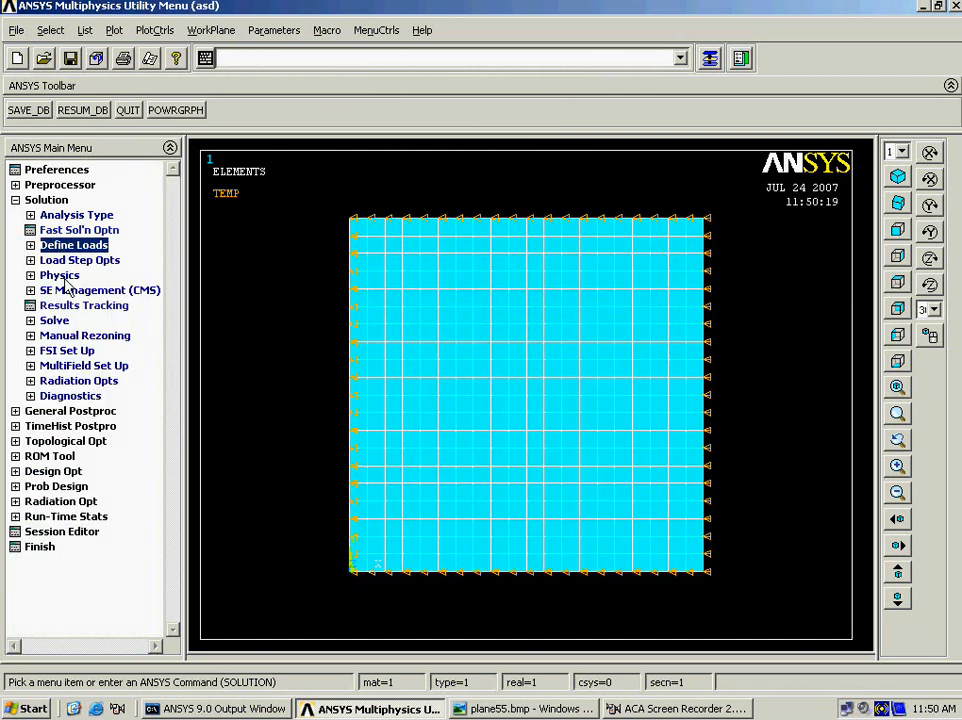
click(497, 709)
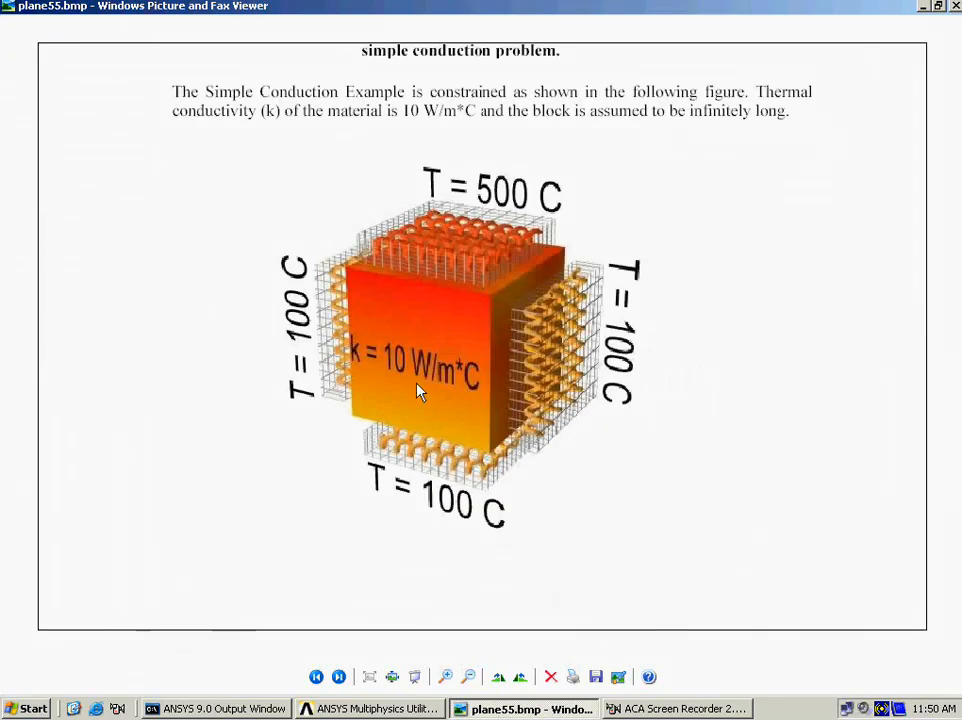
click(531, 710)
click(52, 321)
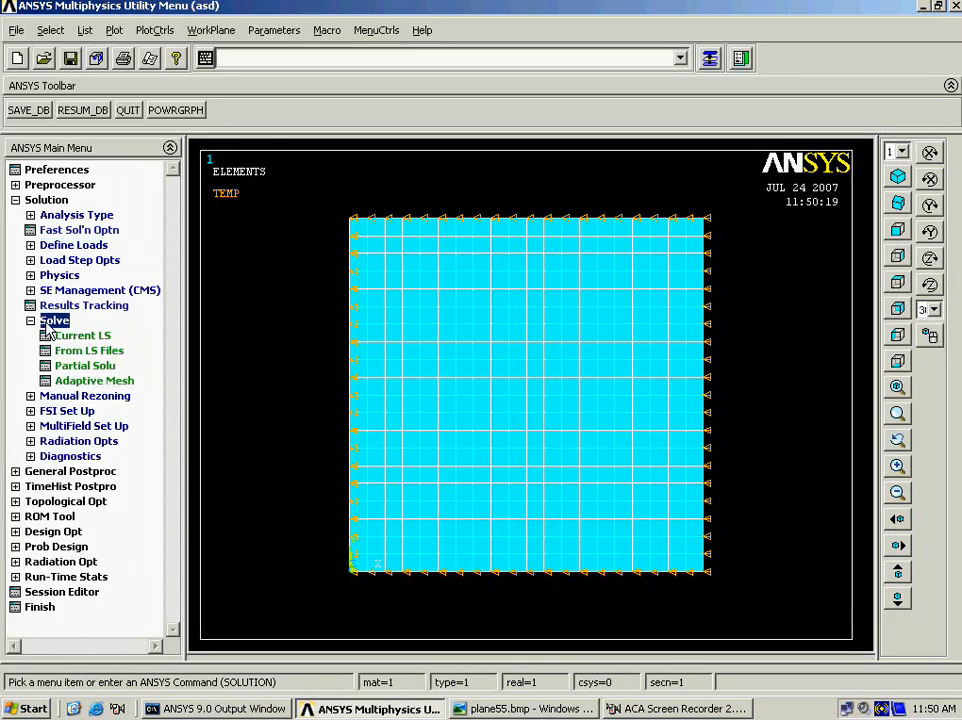
click(78, 336)
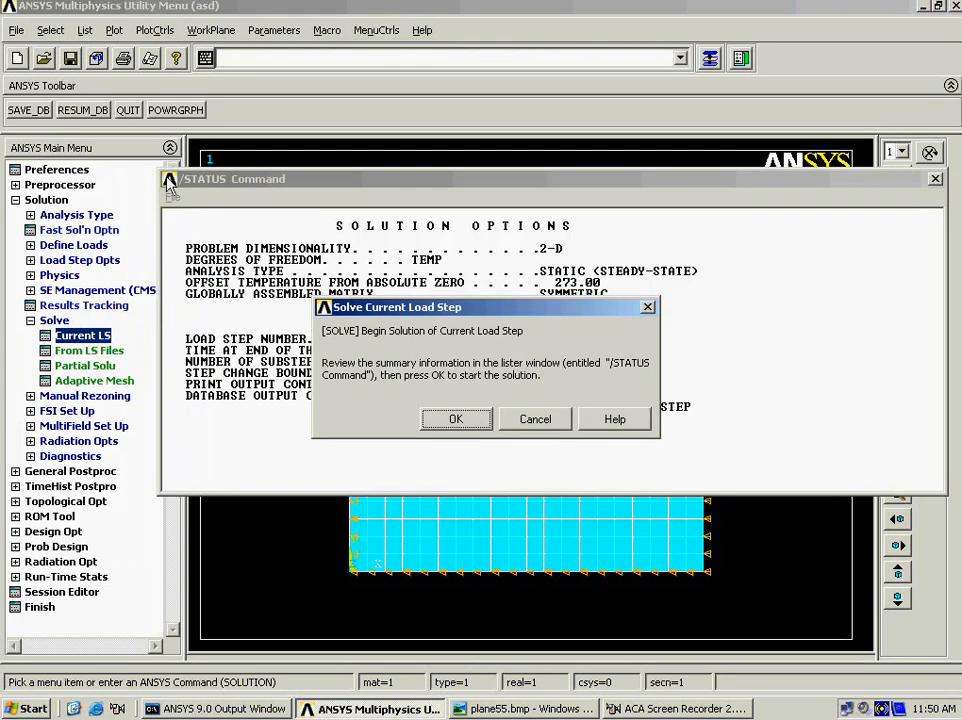
click(168, 180)
click(197, 296)
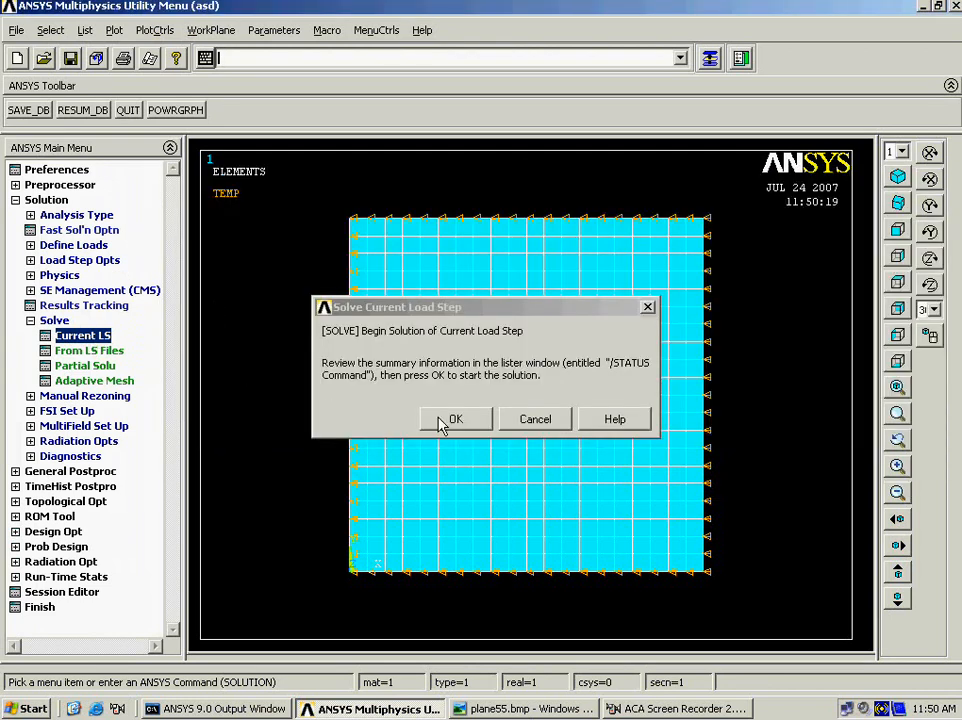
click(440, 419)
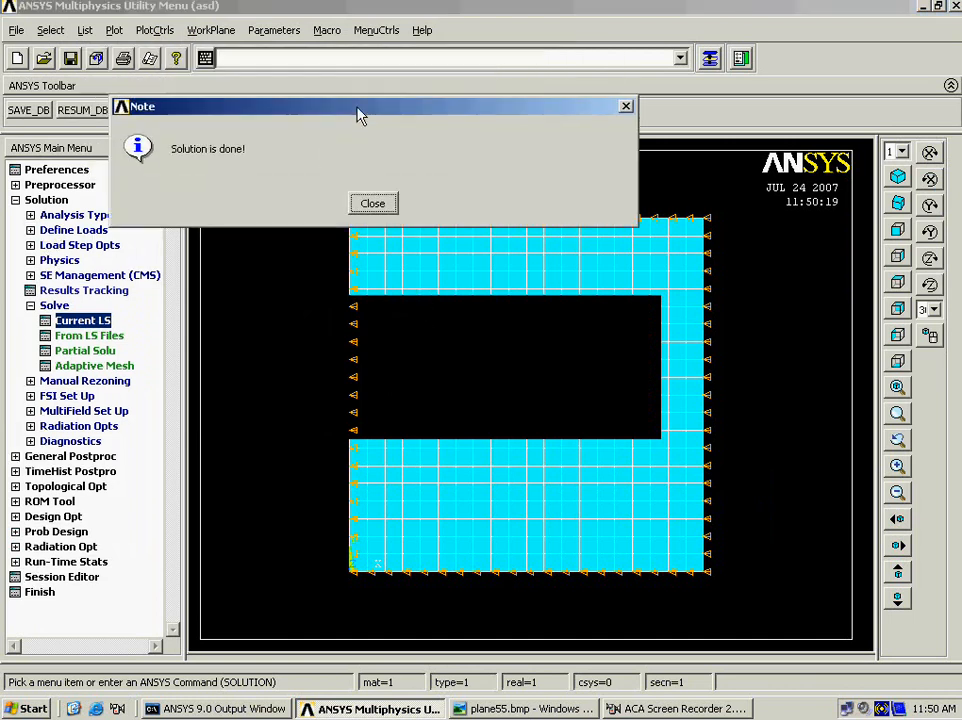
click(382, 205)
Replot the solved model and fit it to the graphics window.
right_click(399, 276)
click(410, 282)
right_click(410, 285)
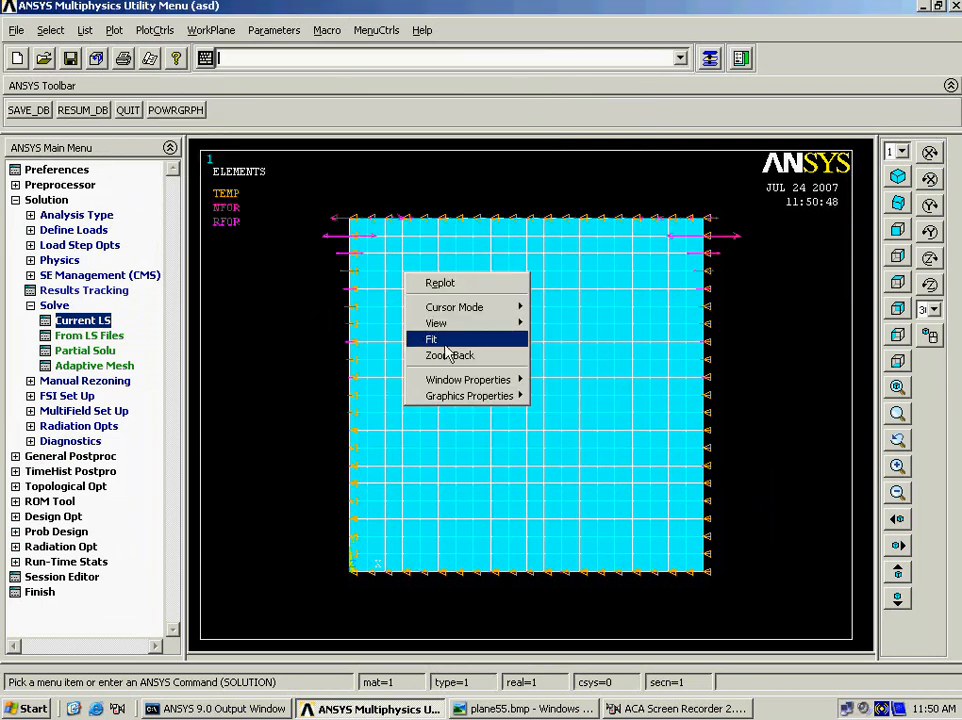
click(432, 337)
Plot the nodal DOF solution Temperature as a contour in the general postprocessor, fitted to the window and tilted in space.
click(40, 201)
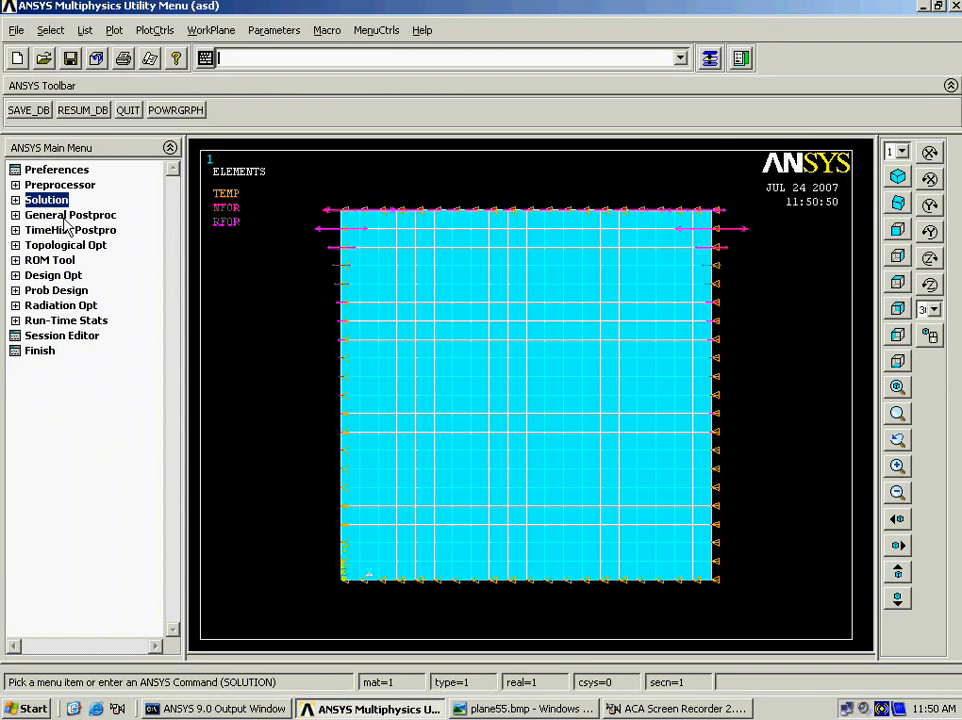
click(60, 215)
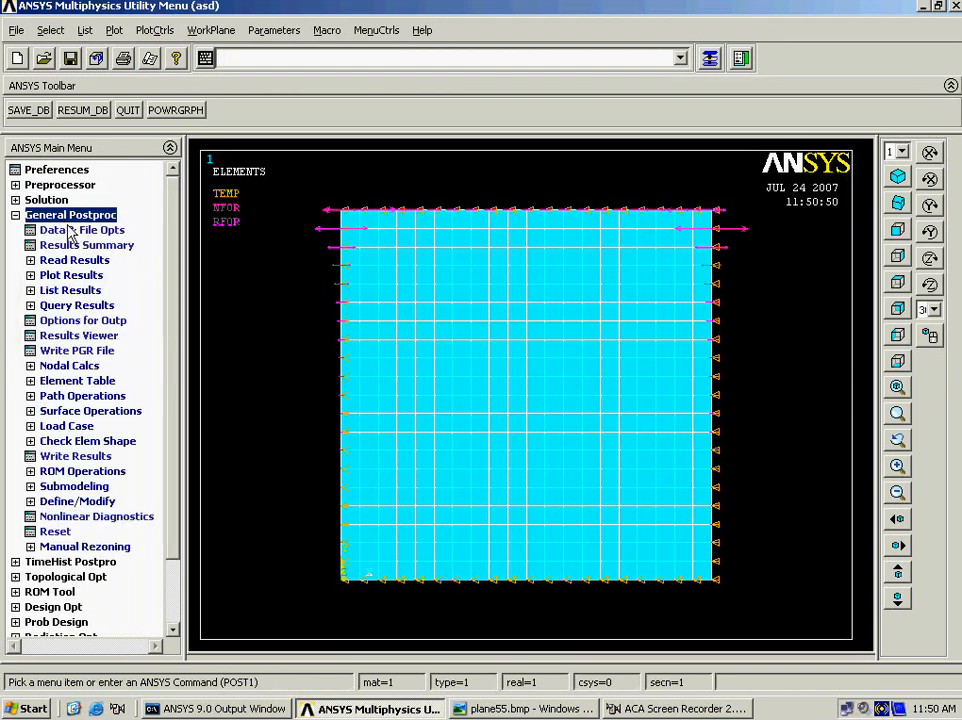
click(86, 277)
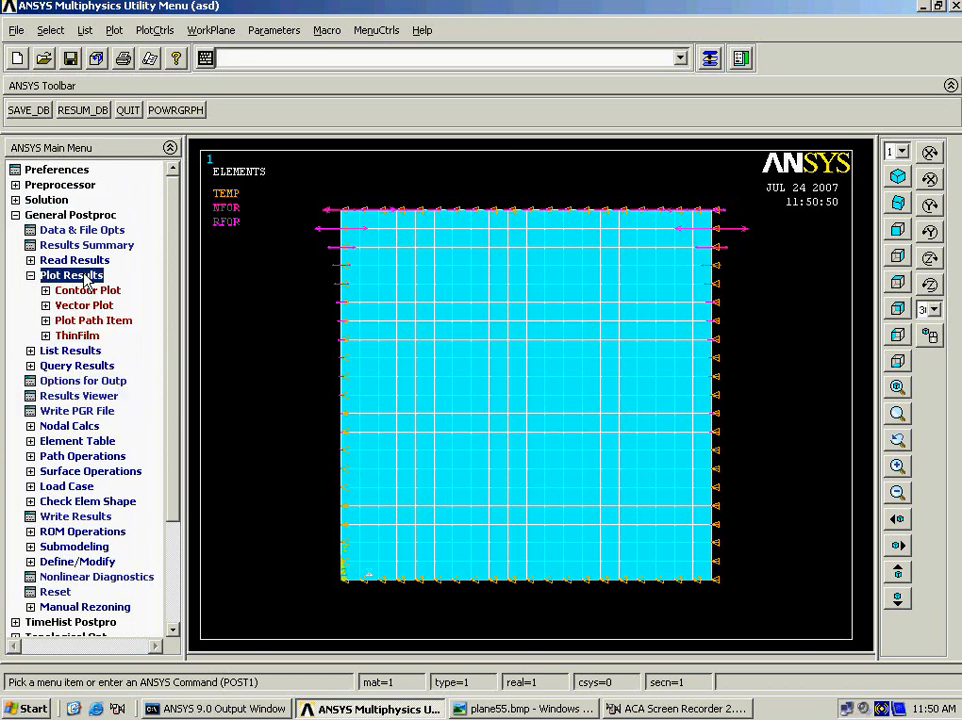
click(97, 292)
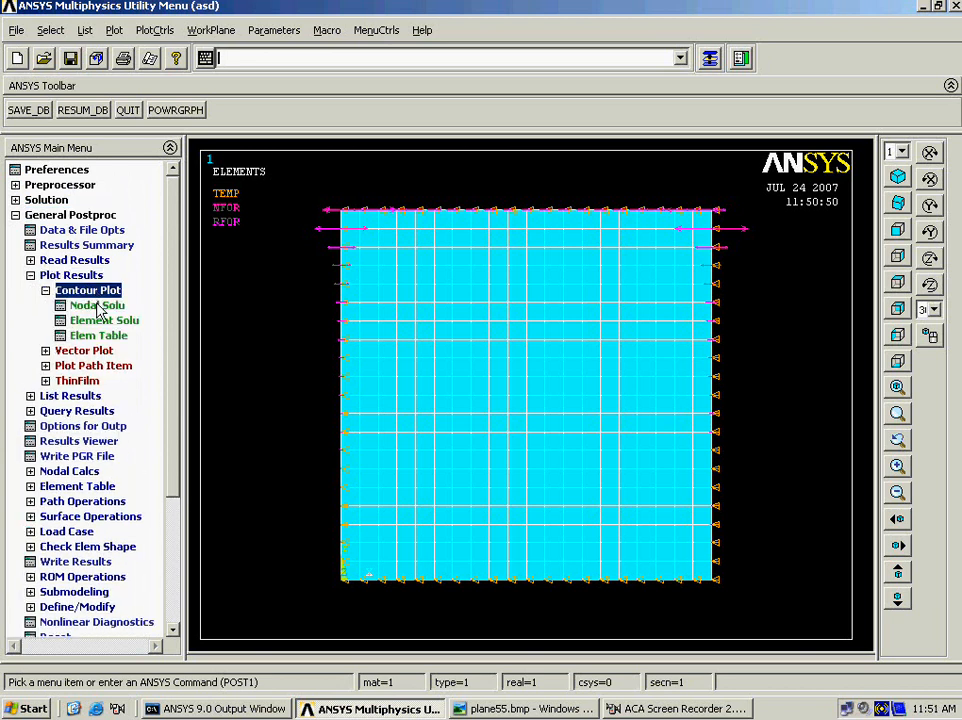
click(97, 307)
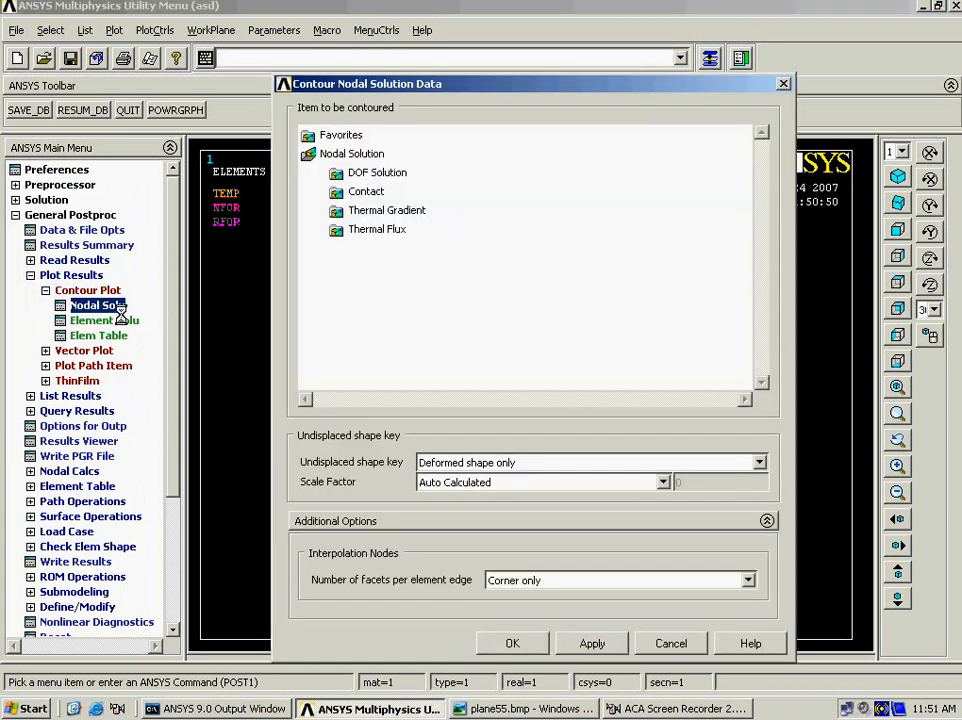
click(360, 176)
click(366, 191)
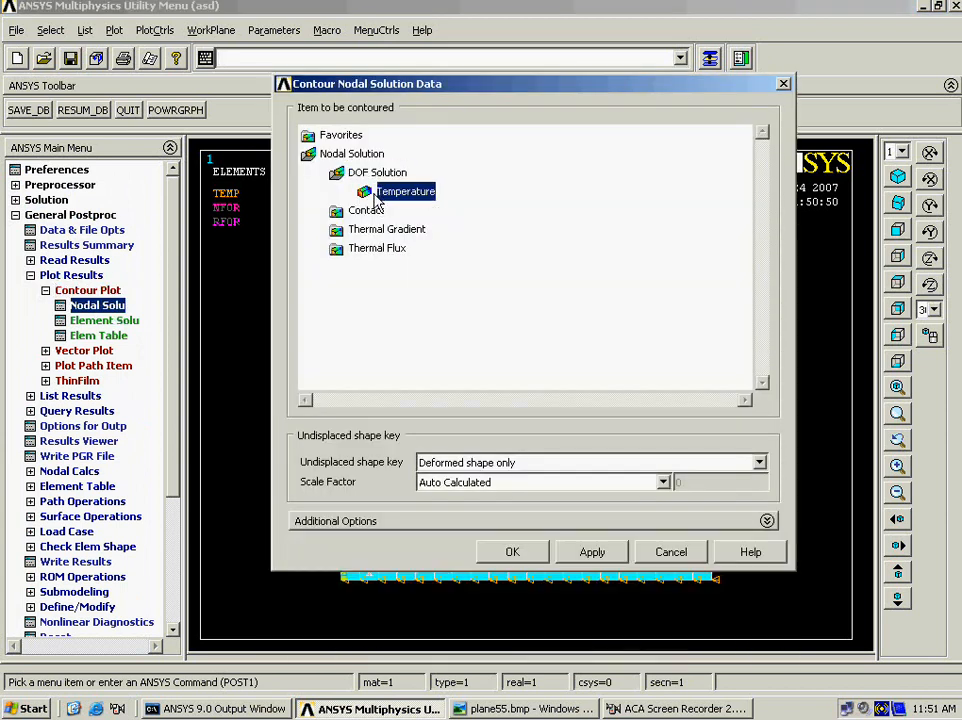
click(512, 552)
right_click(451, 438)
click(485, 501)
ctrl+right_drag(633, 329, 550, 355)
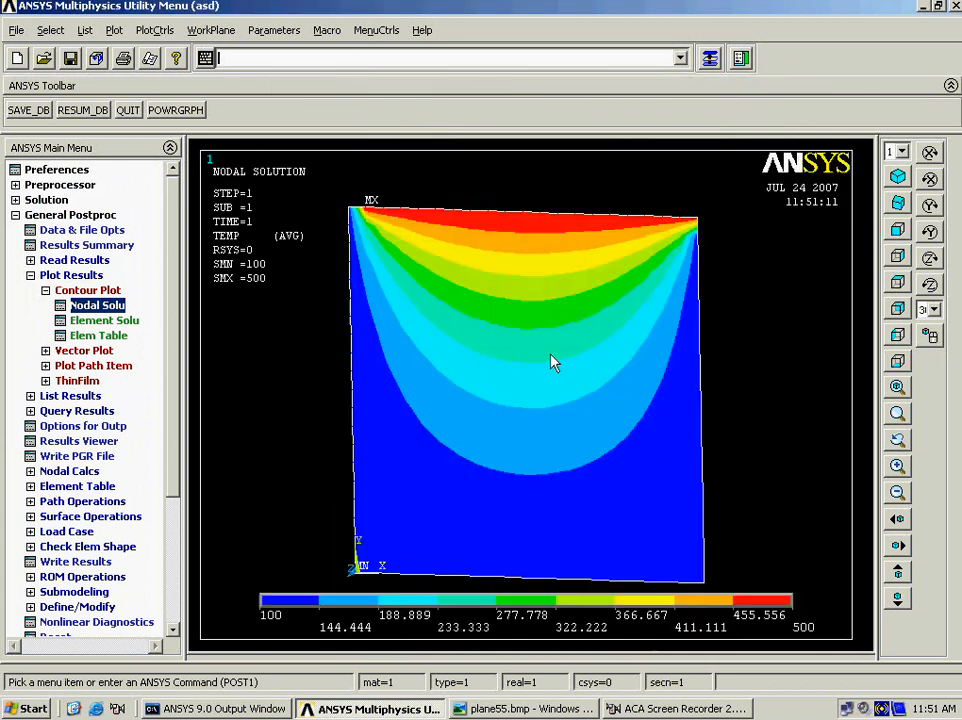
click(897, 204)
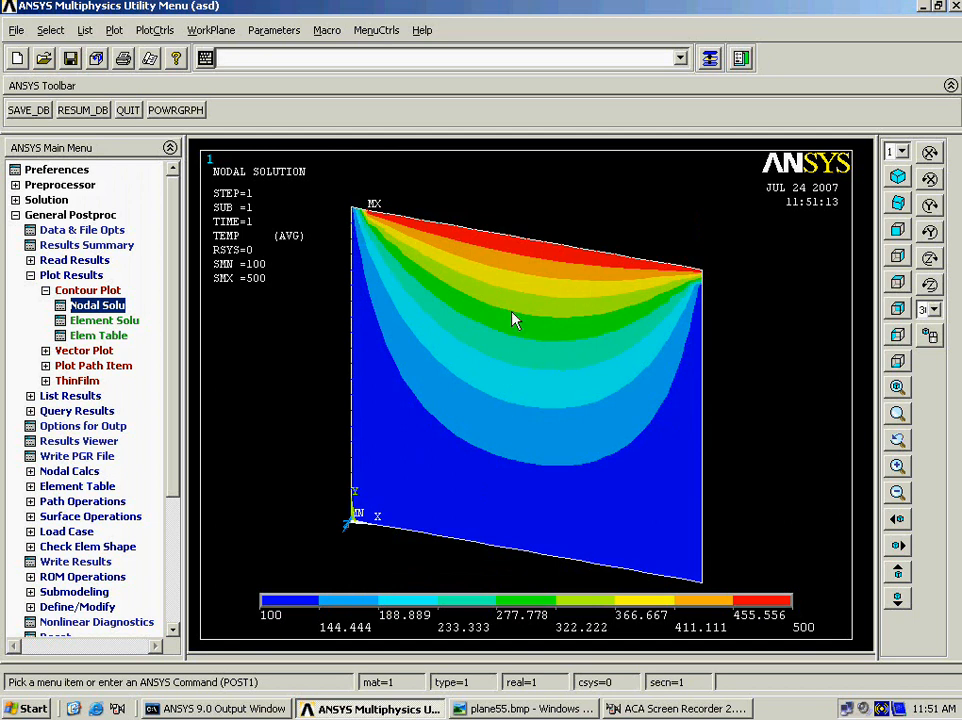
Plot the element solution Heat Flow as a contour with the deformed shape only and fit it to the window.
click(100, 320)
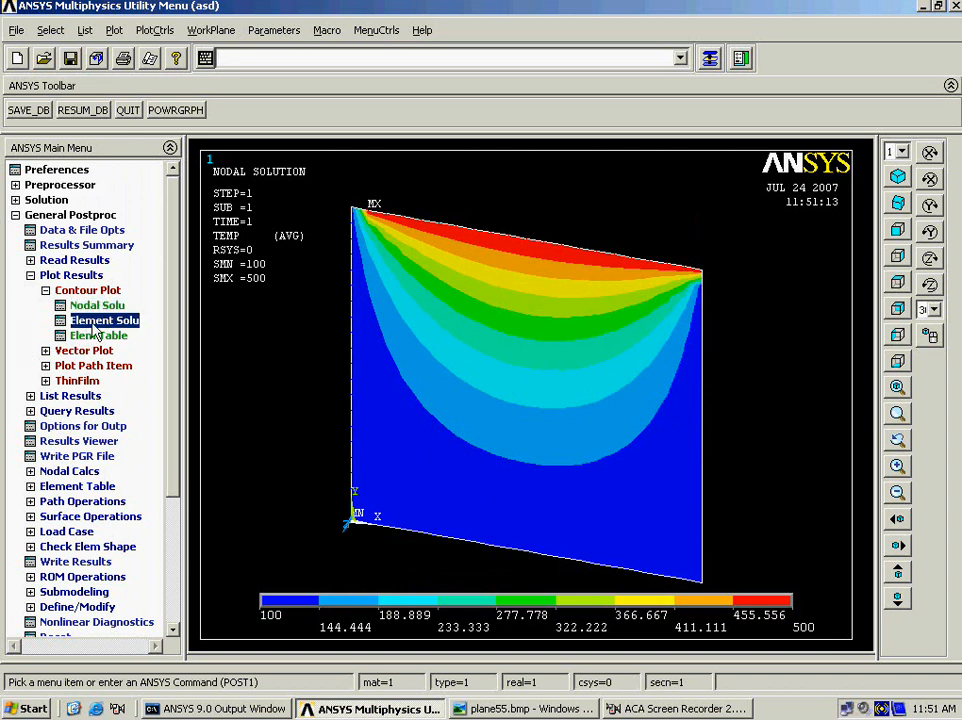
click(369, 249)
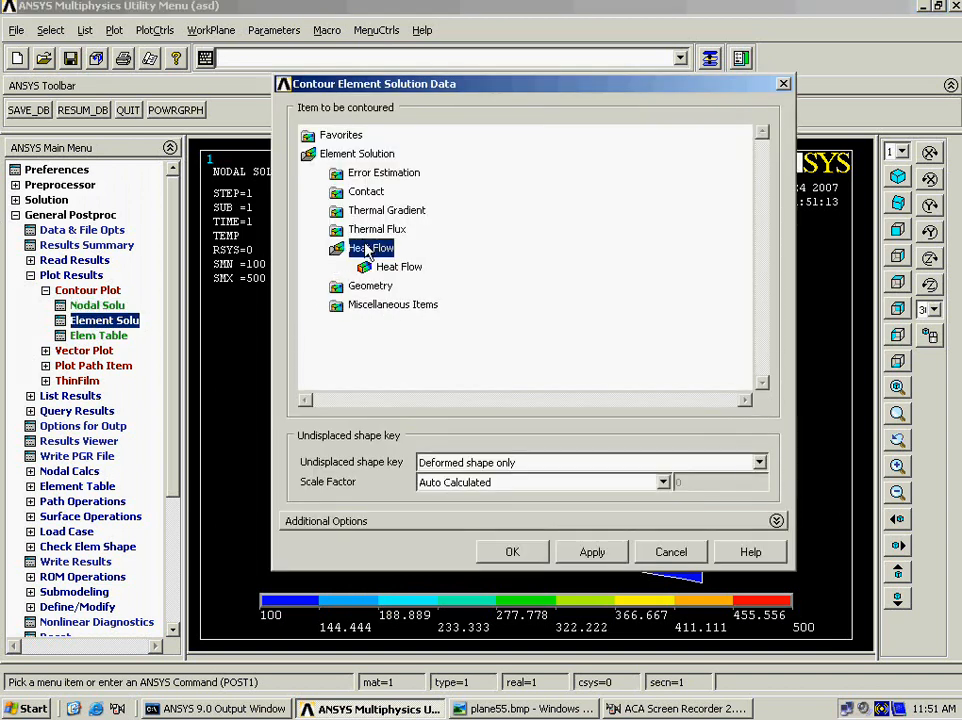
click(396, 267)
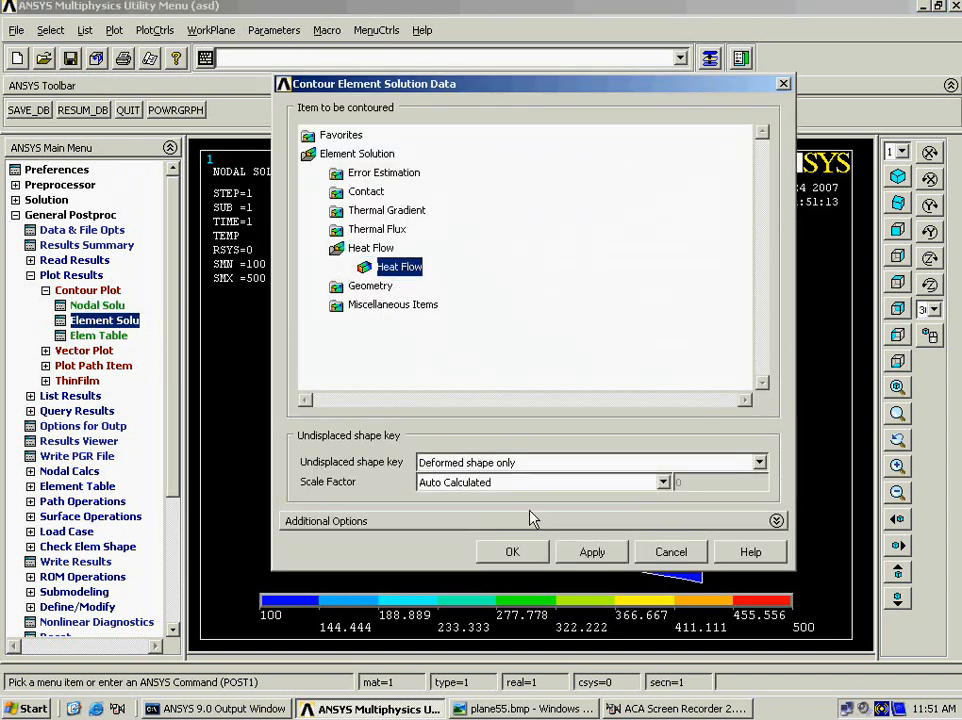
click(535, 562)
right_click(489, 394)
click(505, 455)
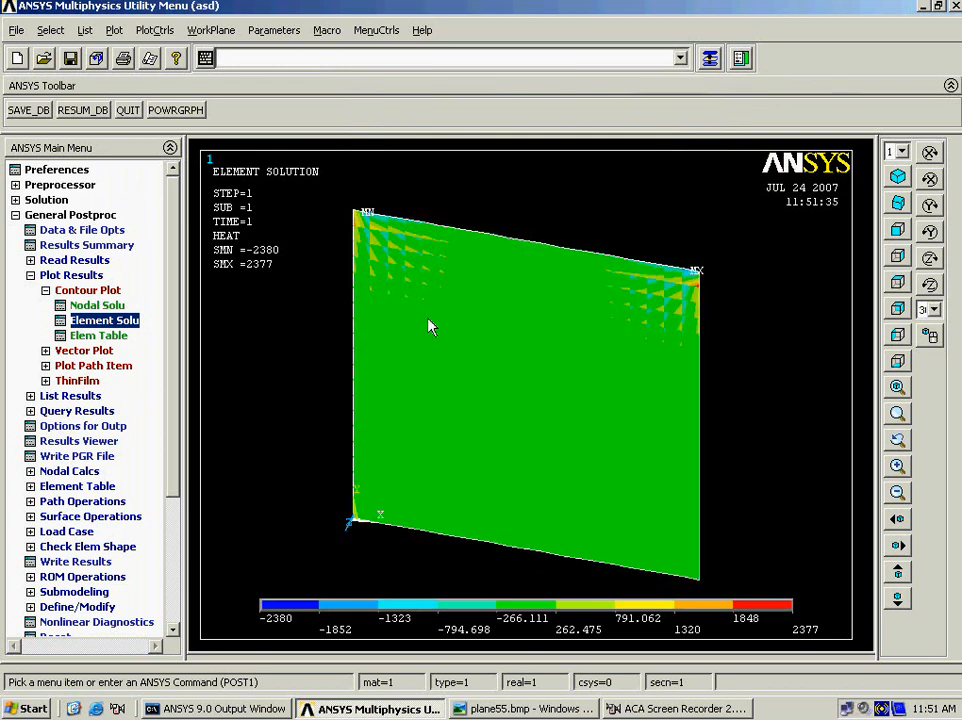
Replot the element Heat Flow contour, examine the square's upper right corner up close and return to the whole plot.
click(112, 320)
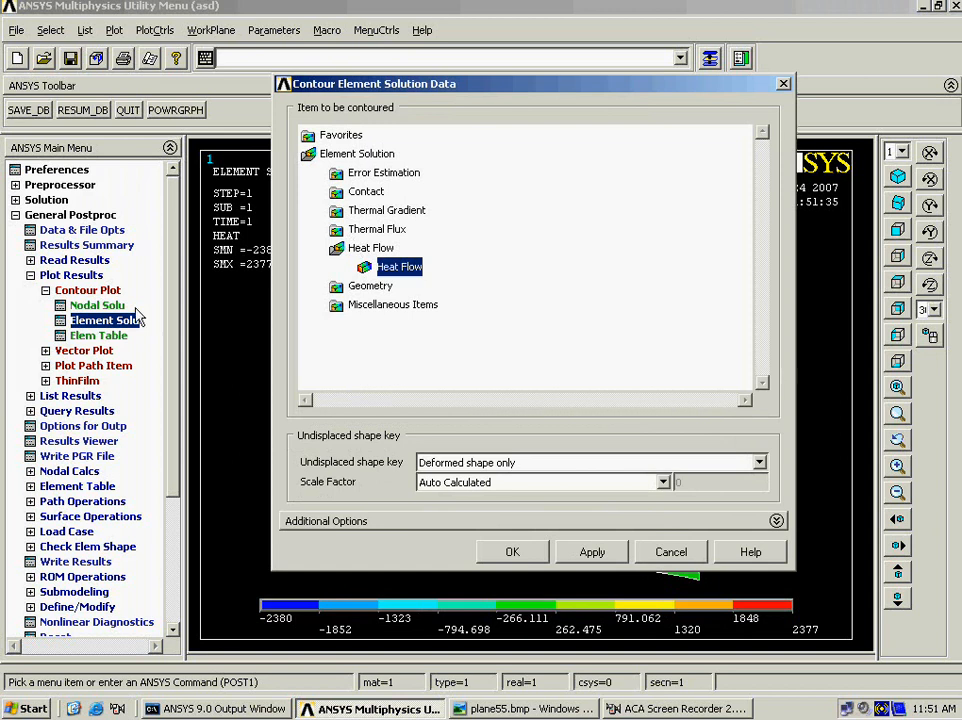
click(517, 558)
ctrl+right_drag(492, 391, 610, 450)
right_drag(655, 170, 789, 320)
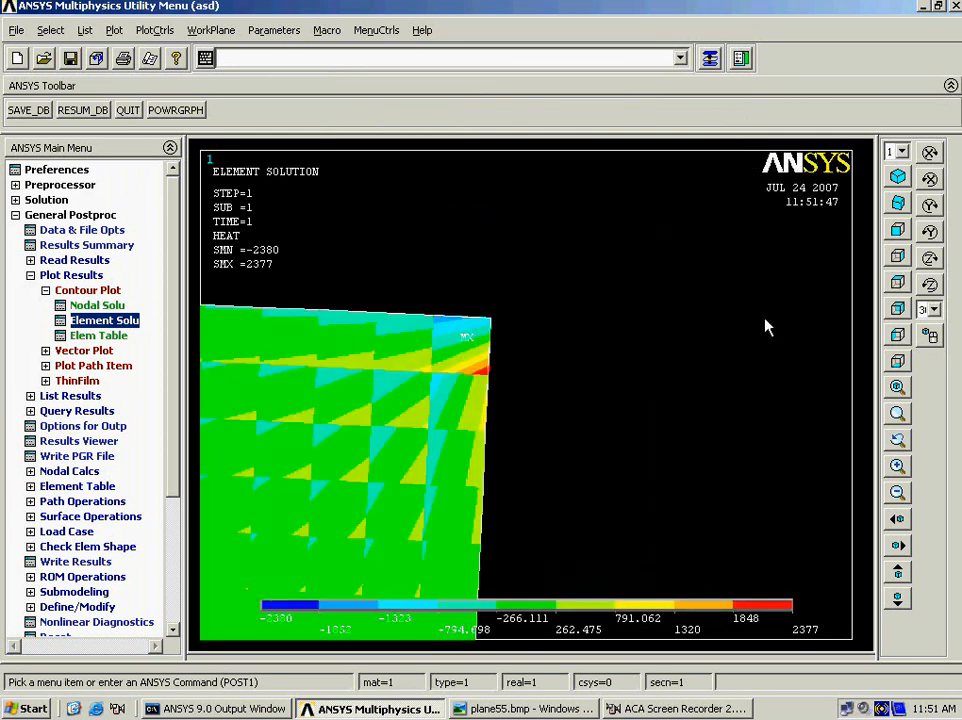
right_click(472, 414)
click(538, 482)
ctrl+right_drag(538, 487, 474, 395)
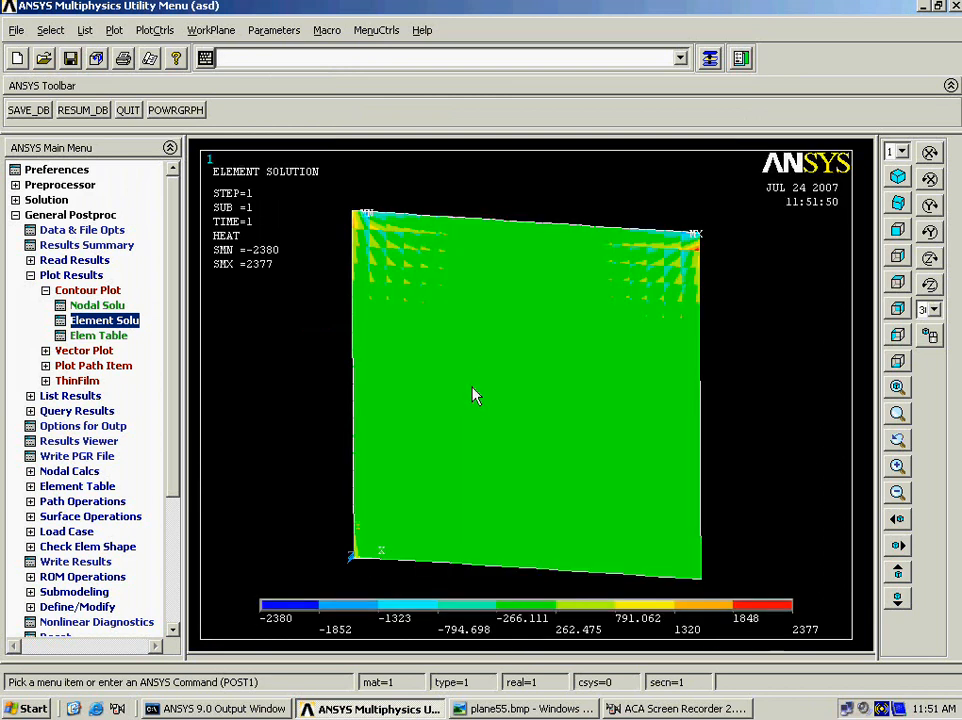